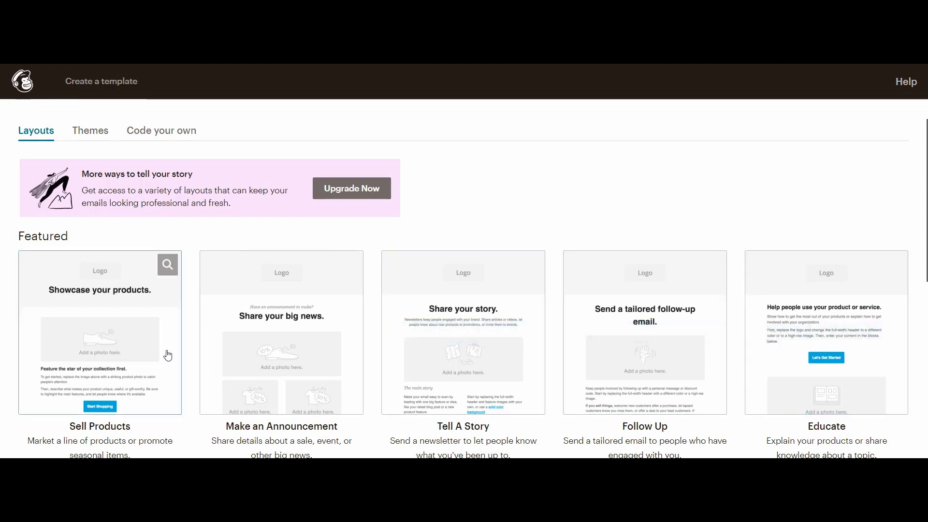
Start a template from the Sell Products layout and set the header section's background to the preset orange colour.
{"action": "left_click", "coordinate": [109, 340]}
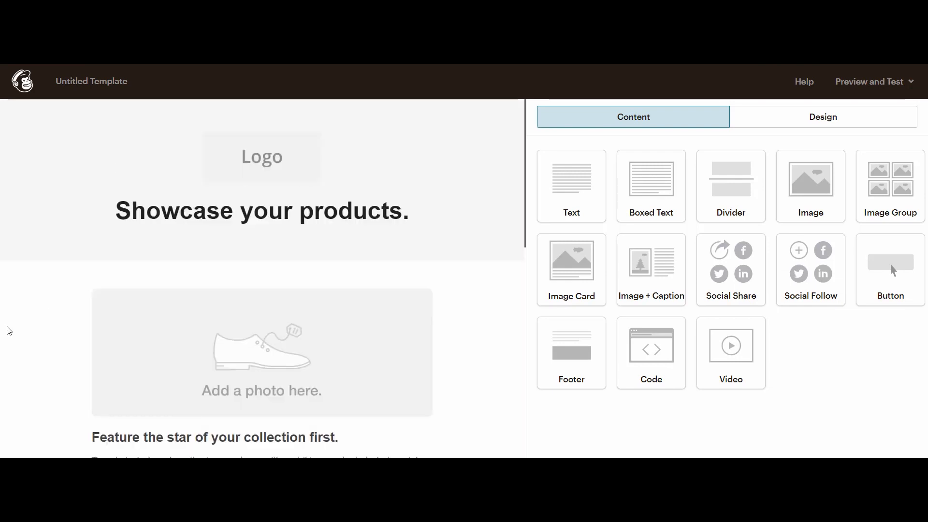
{"action": "scroll", "coordinate": [9, 330], "scroll_direction": "down", "scroll_amount": 4}
{"action": "scroll", "coordinate": [9, 331], "scroll_direction": "up", "scroll_amount": 4}
{"action": "left_click", "coordinate": [31, 228]}
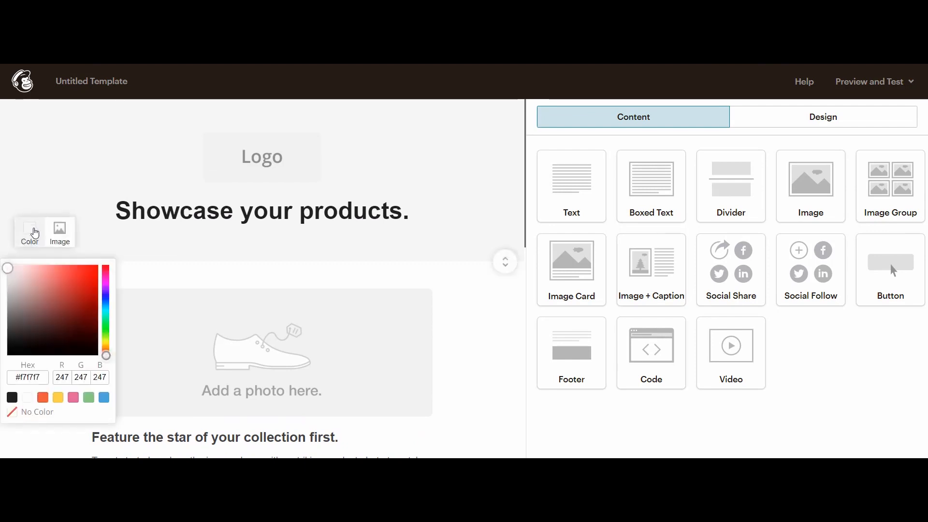
{"action": "left_click", "coordinate": [42, 399]}
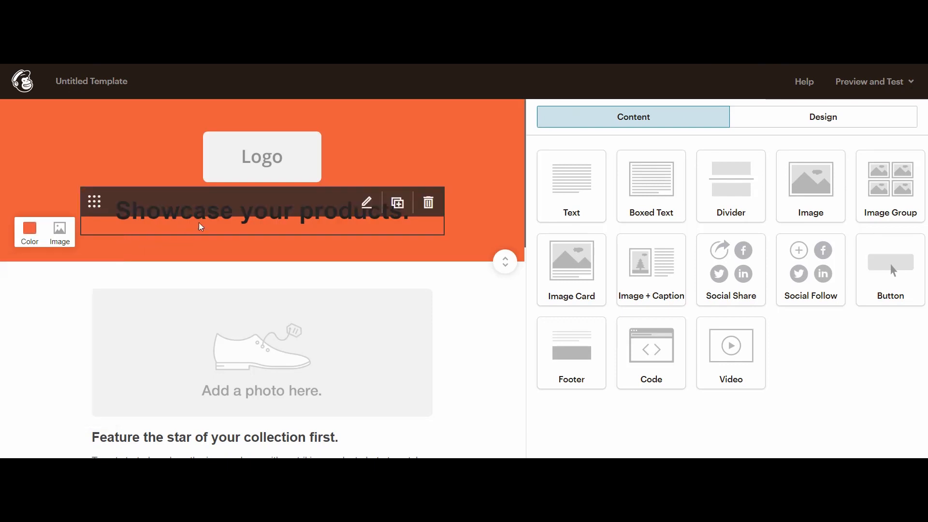
Replace the header's logo placeholder with the DMMooC logo image from the stored files.
{"action": "left_click", "coordinate": [305, 163]}
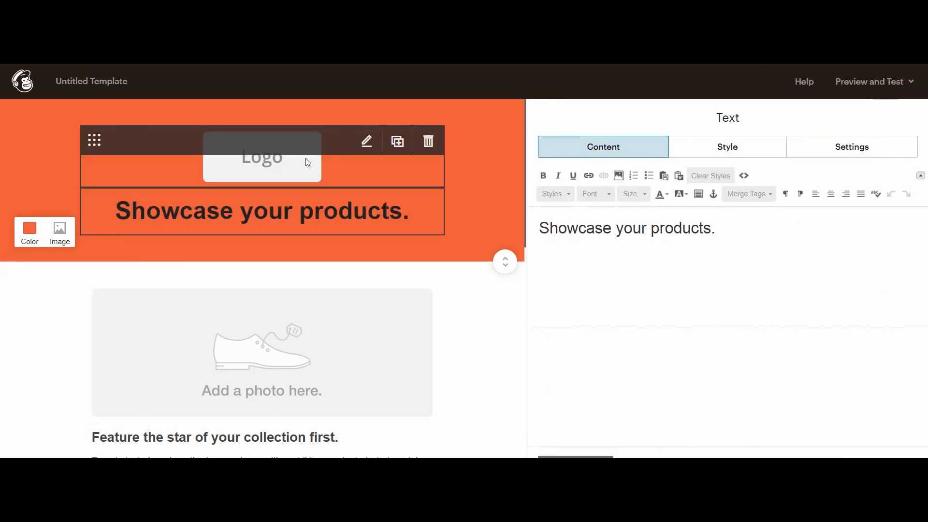
{"action": "left_click", "coordinate": [368, 145]}
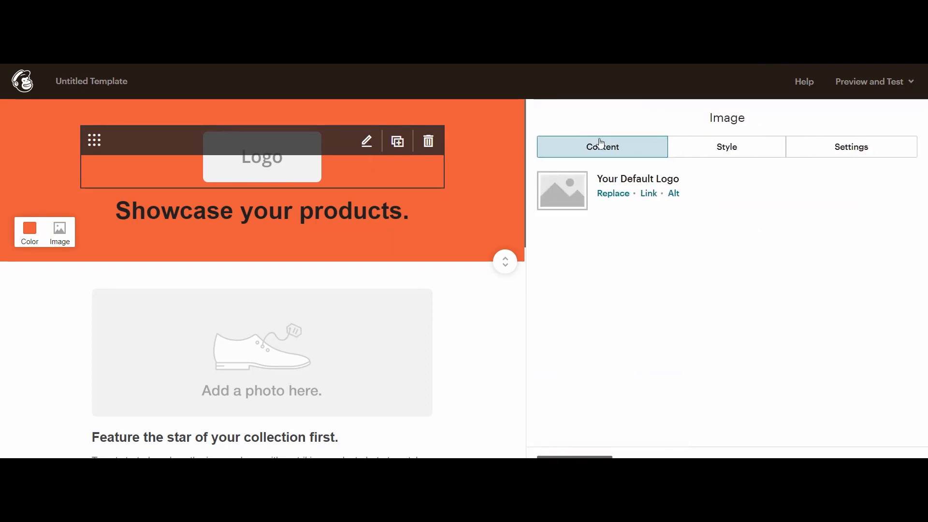
{"action": "left_click", "coordinate": [613, 194]}
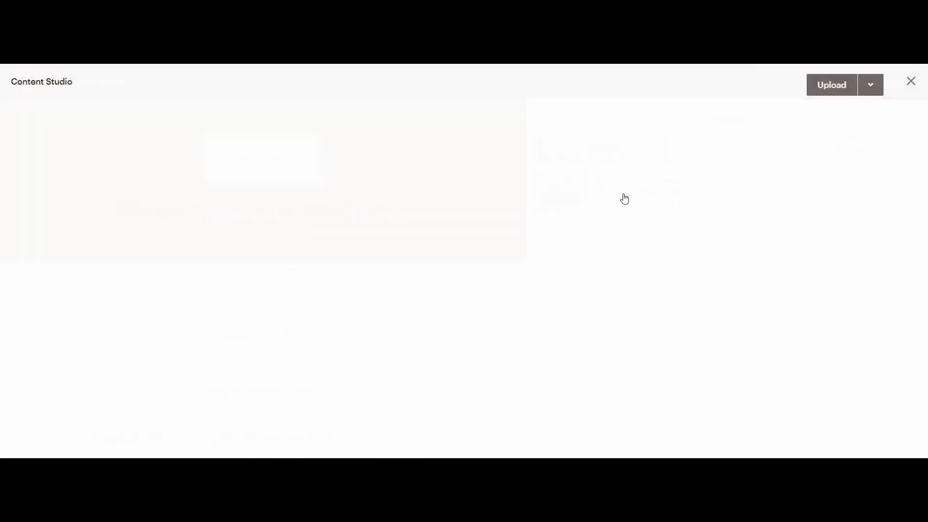
{"action": "left_click", "coordinate": [233, 355]}
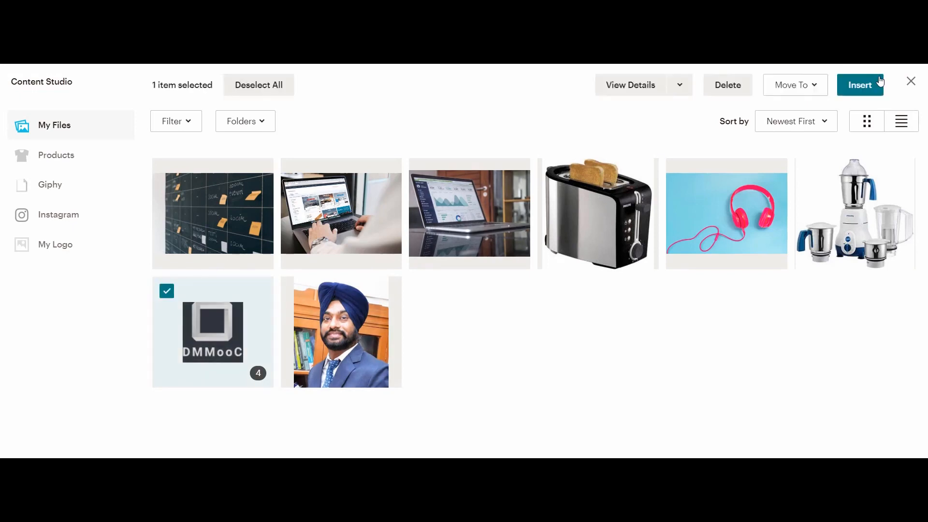
{"action": "left_click", "coordinate": [865, 86]}
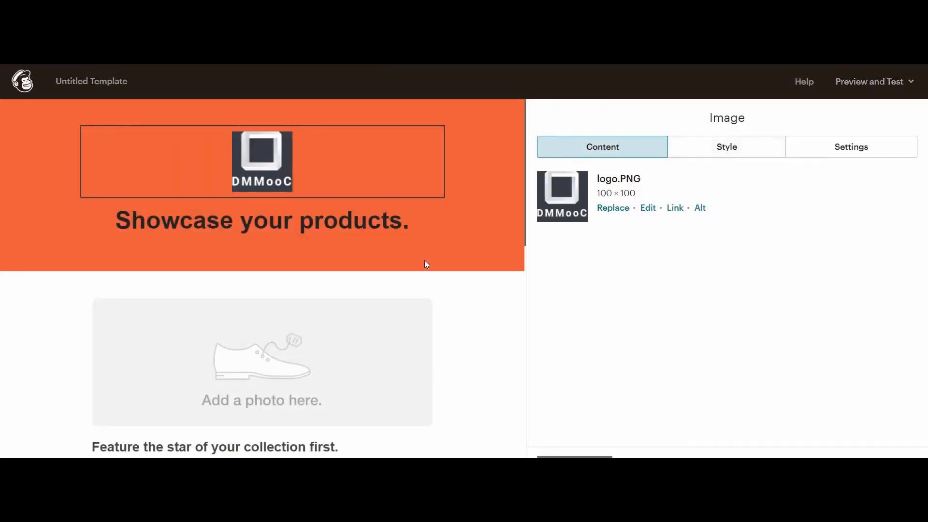
Replace the header heading "Showcase your products." with "Freedom Sale".
{"action": "mouse_move", "coordinate": [307, 228]}
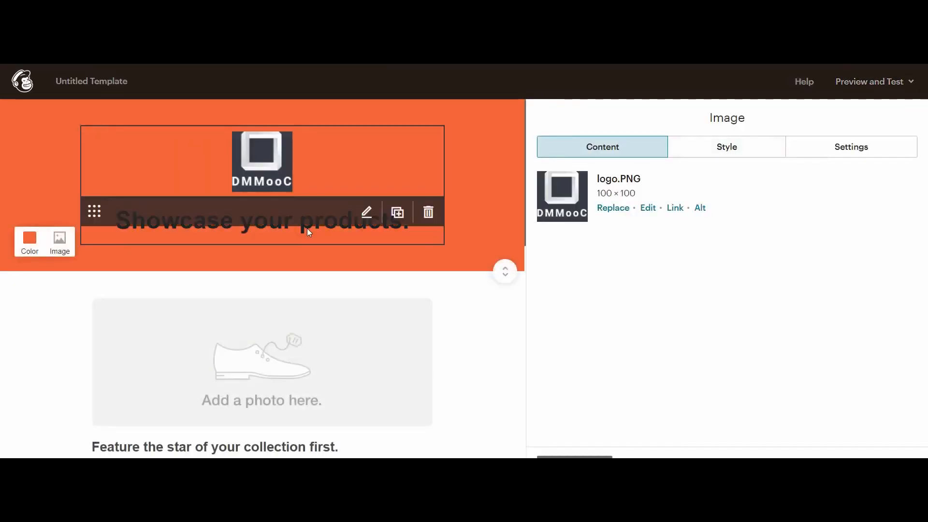
{"action": "left_click", "coordinate": [366, 215]}
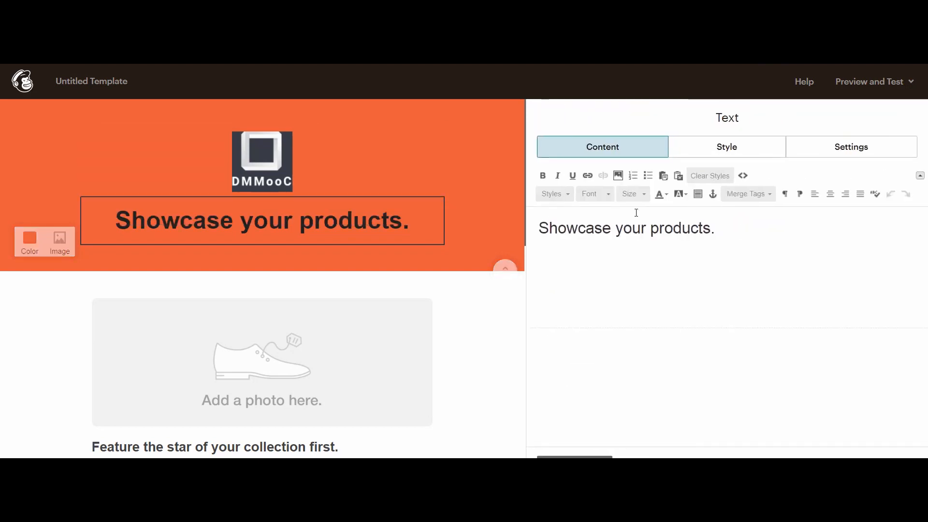
{"action": "left_click_drag", "start_coordinate": [539, 228], "coordinate": [709, 227]}
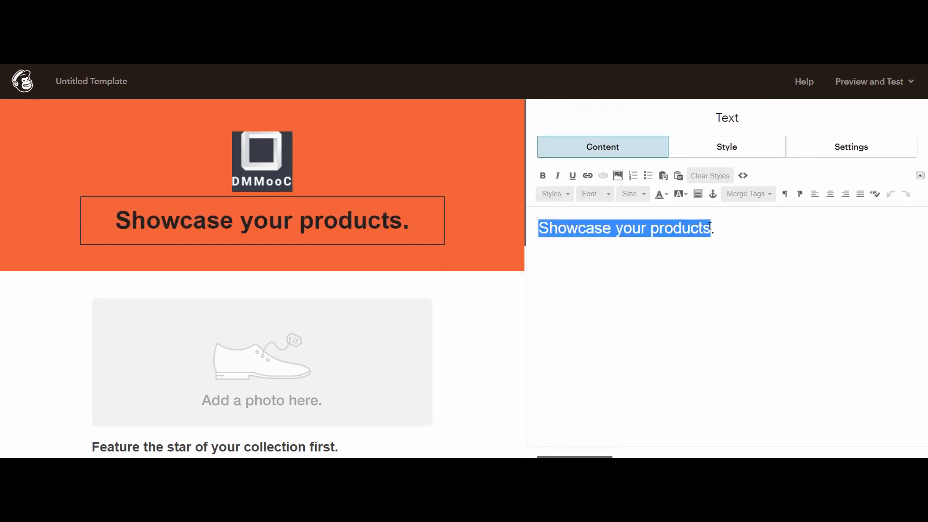
{"action": "type", "text": "Freedom Sale"}
{"action": "key", "text": "Return"}
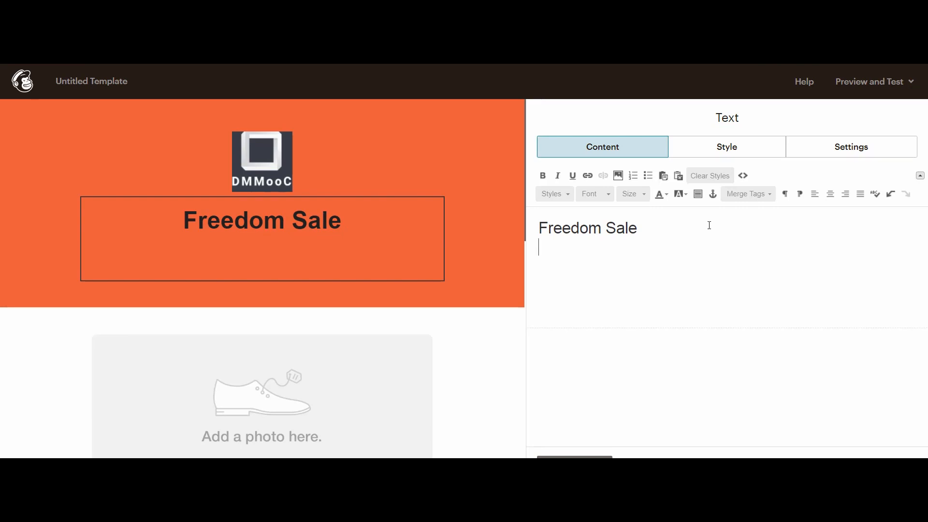
{"action": "key", "text": "BackSpace"}
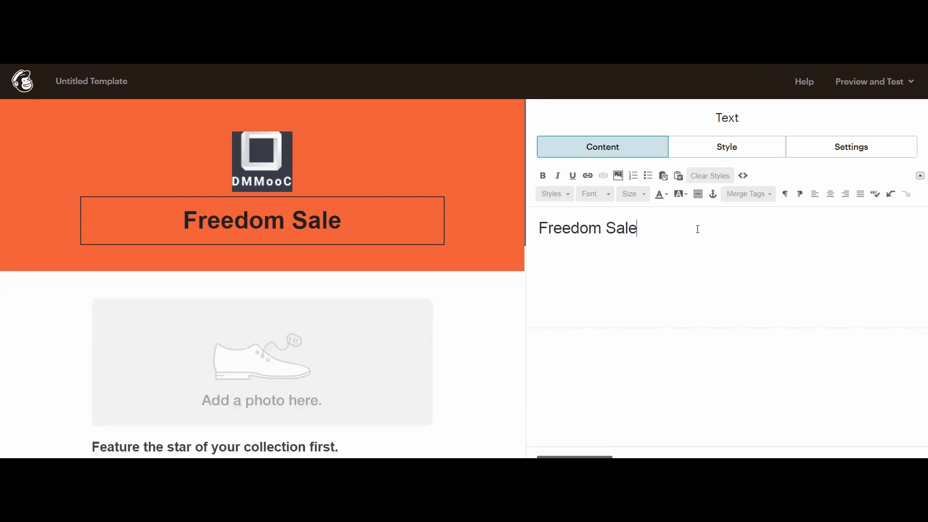
Replace the main photo placeholder below the header with the stored toaster image.
{"action": "mouse_move", "coordinate": [244, 369]}
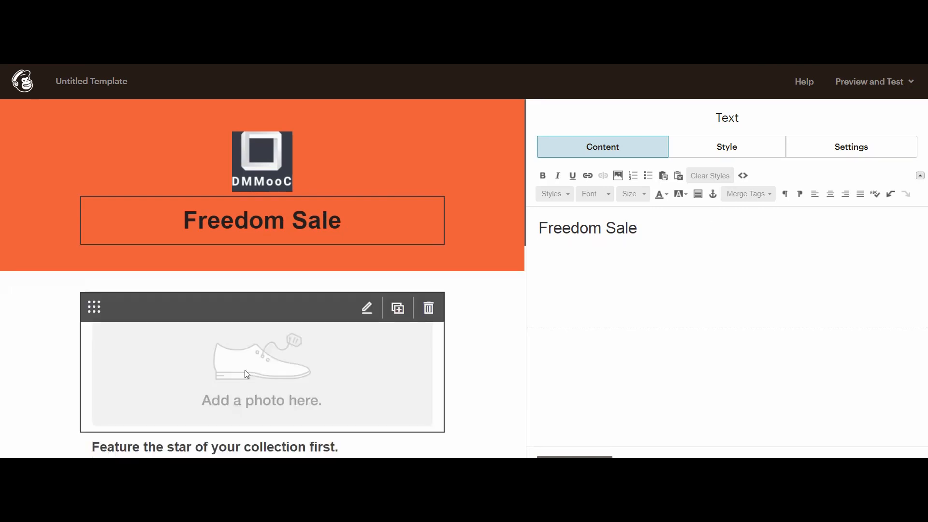
{"action": "left_click", "coordinate": [366, 313]}
{"action": "left_click", "coordinate": [614, 208]}
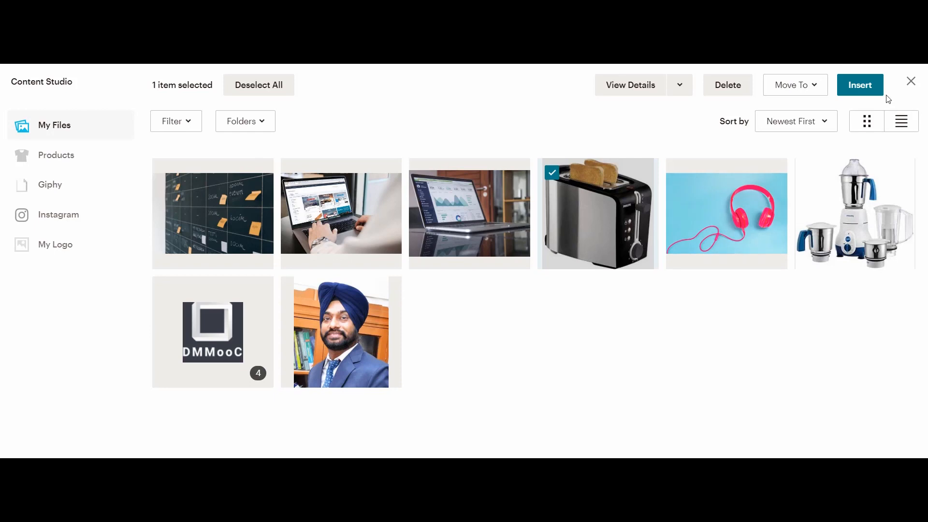
{"action": "left_click", "coordinate": [866, 87]}
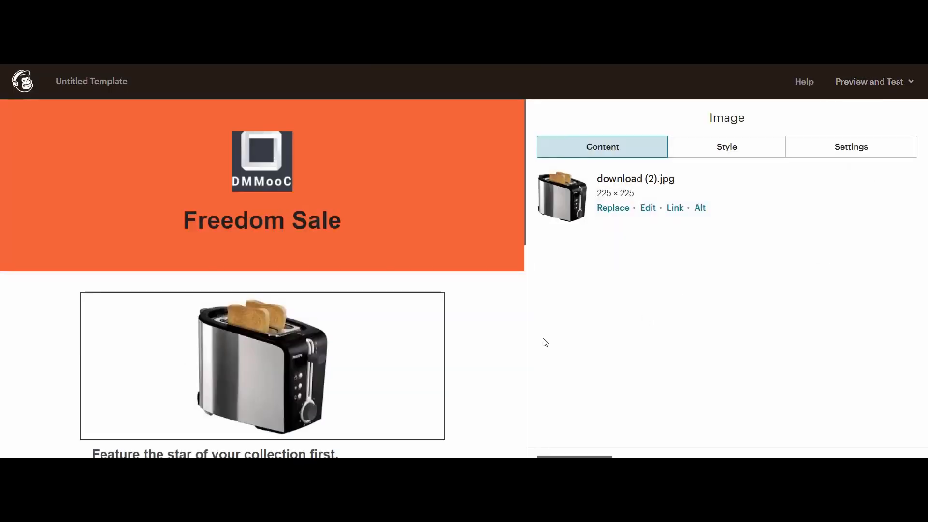
Change the heading of the text block below the toaster image to "Get 10 percent Discount".
{"action": "scroll", "coordinate": [497, 353], "scroll_direction": "down", "scroll_amount": 3}
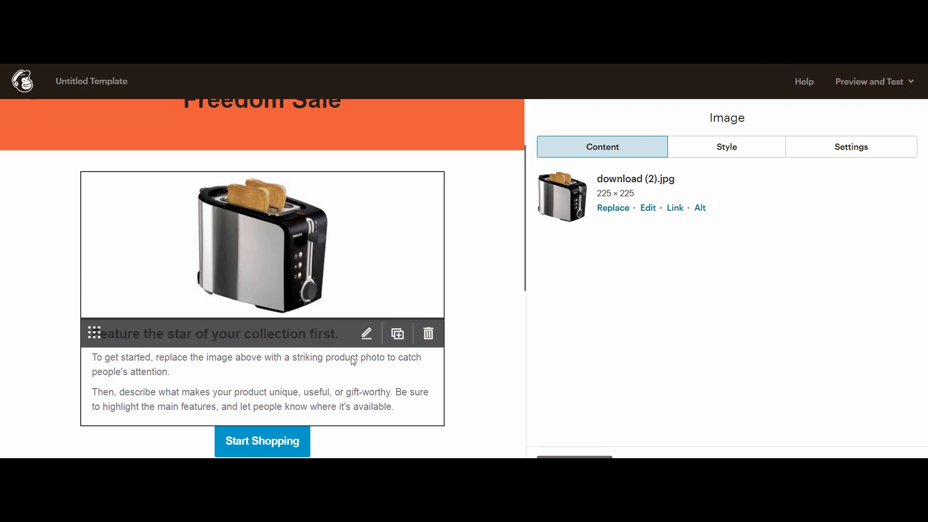
{"action": "left_click", "coordinate": [367, 334]}
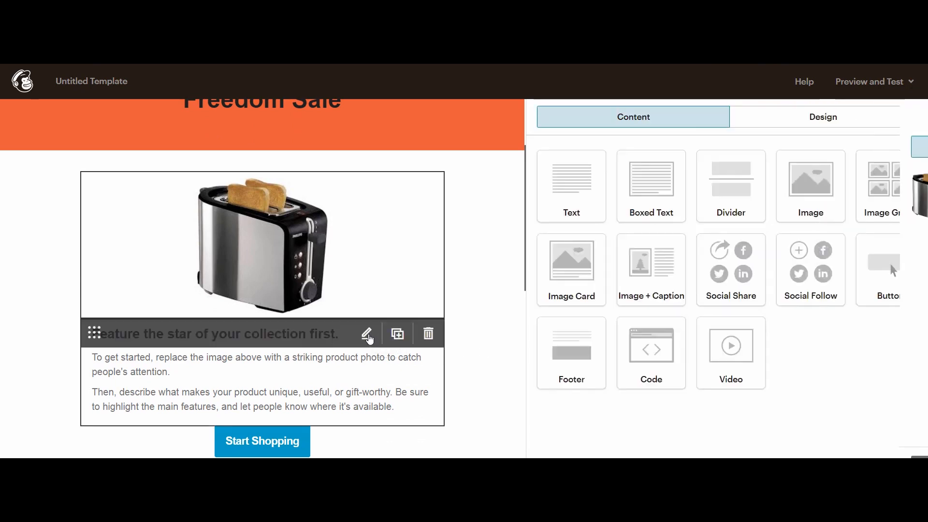
{"action": "left_click_drag", "start_coordinate": [695, 224], "coordinate": [535, 227]}
{"action": "type", "text": "Get 10 percent Discount"}
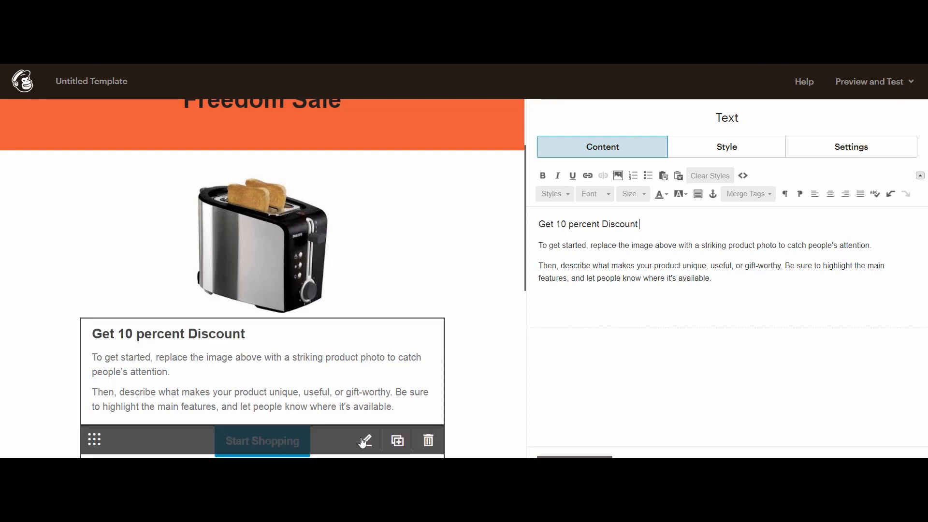
{"action": "left_click", "coordinate": [365, 440]}
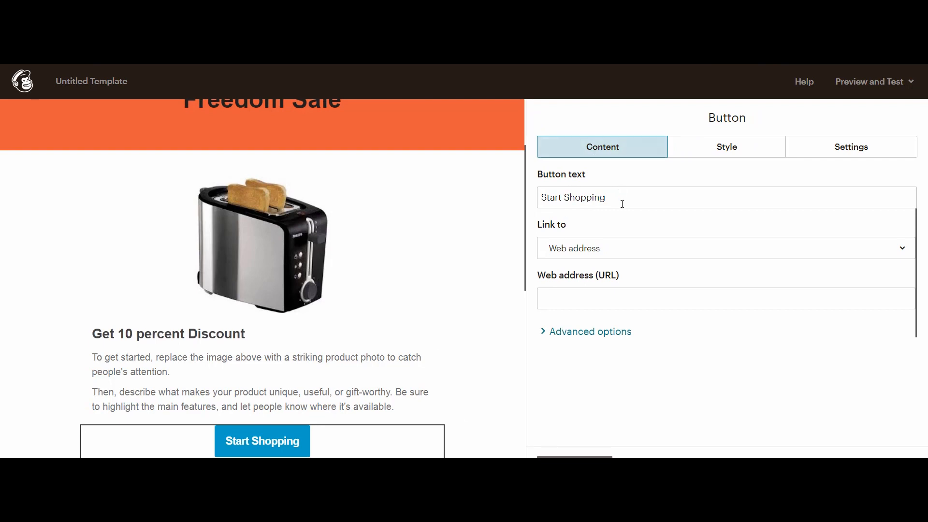
{"action": "left_click", "coordinate": [608, 300]}
{"action": "type", "text": "www"}
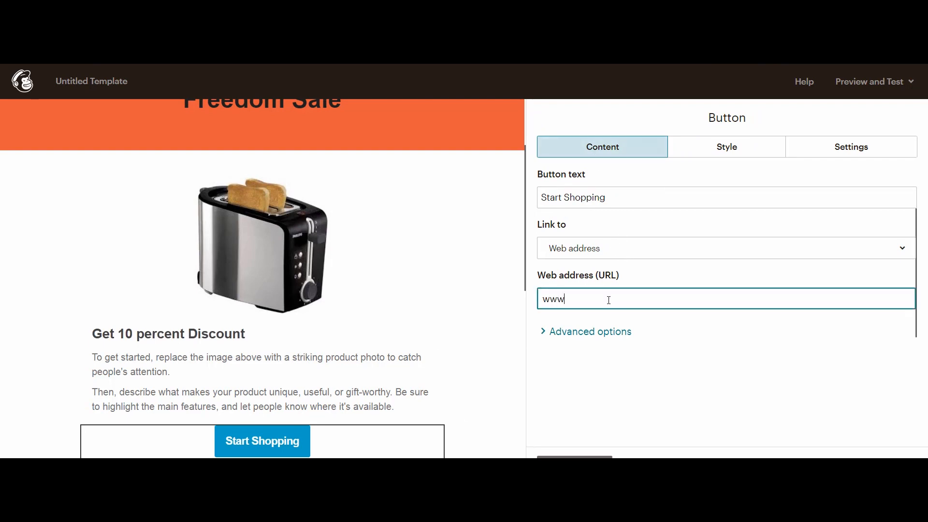
{"action": "type", "text": ".dmmooc.t"}
{"action": "left_click", "coordinate": [661, 348]}
Replace the photo placeholder above the "What's on sale" caption with the stored mixer grinder image.
{"action": "scroll", "coordinate": [367, 386], "scroll_direction": "down", "scroll_amount": 3}
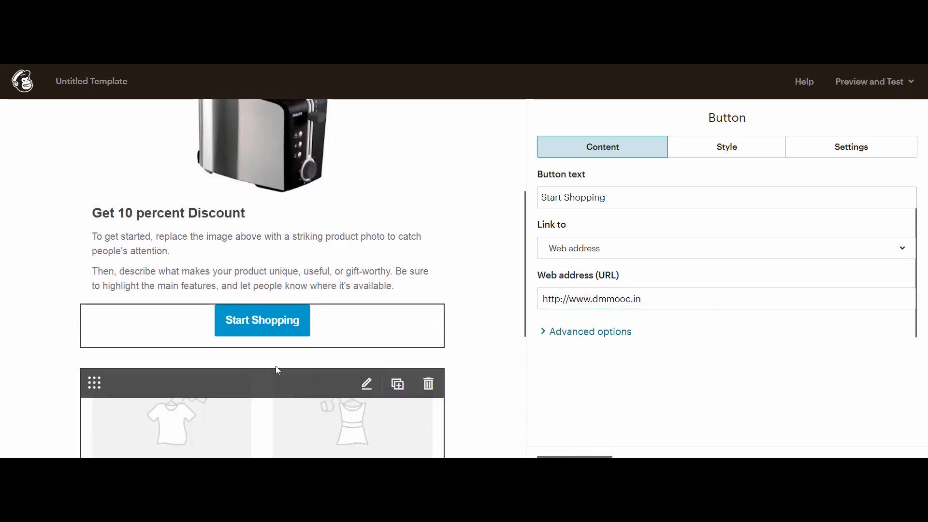
{"action": "scroll", "coordinate": [264, 333], "scroll_direction": "down", "scroll_amount": 3}
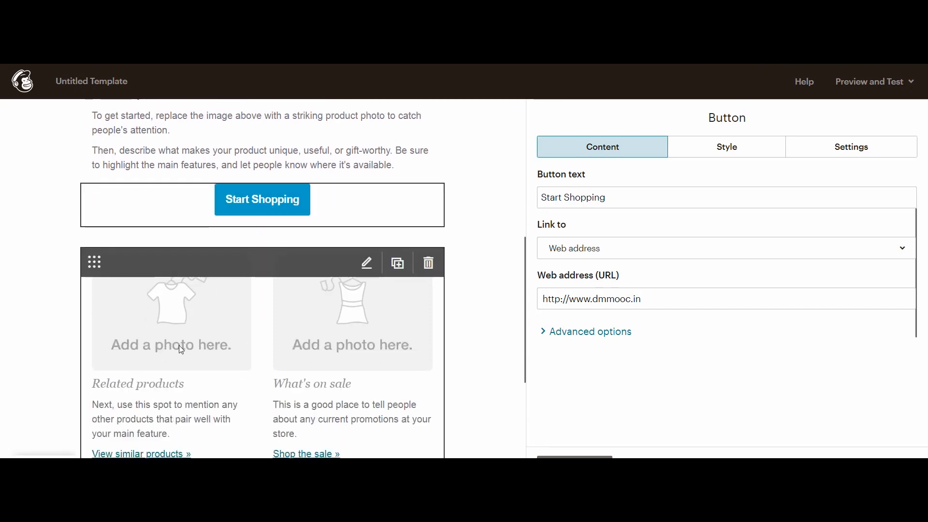
{"action": "left_click", "coordinate": [365, 269]}
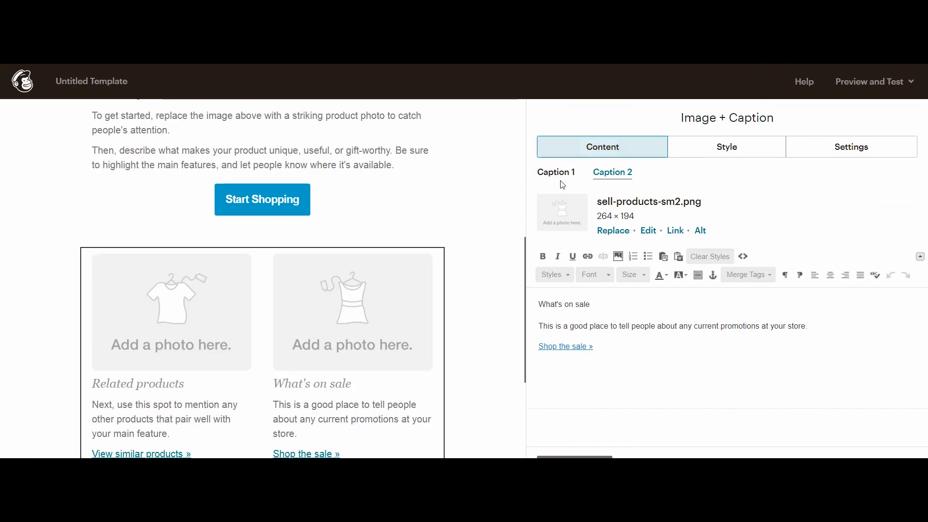
{"action": "left_click", "coordinate": [610, 231]}
{"action": "left_click", "coordinate": [826, 208]}
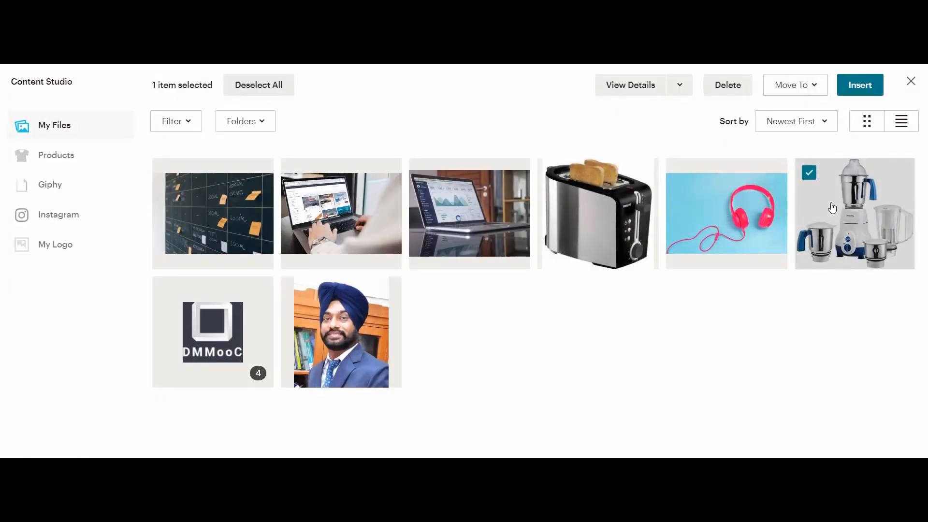
{"action": "left_click", "coordinate": [863, 86]}
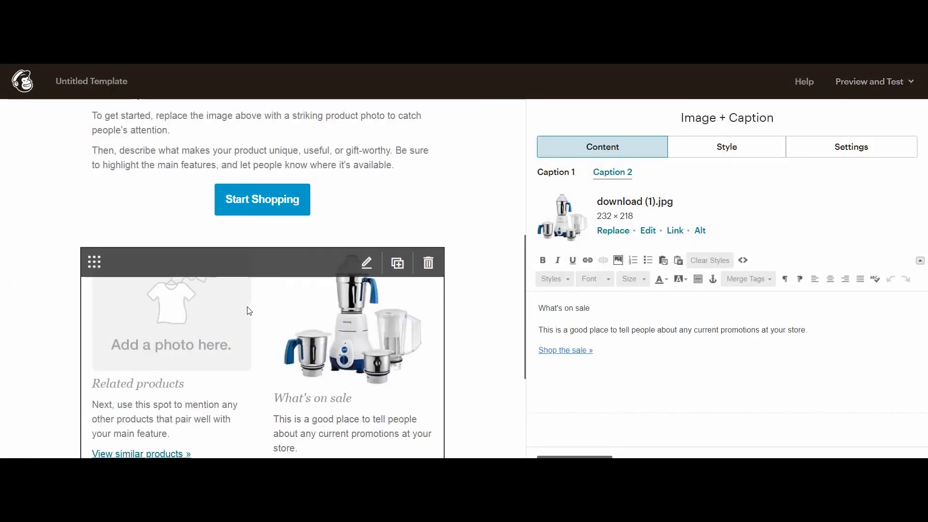
Replace the photo placeholder above the "Related products" caption with the stored pink headphones image.
{"action": "left_click", "coordinate": [562, 177]}
{"action": "left_click", "coordinate": [614, 231]}
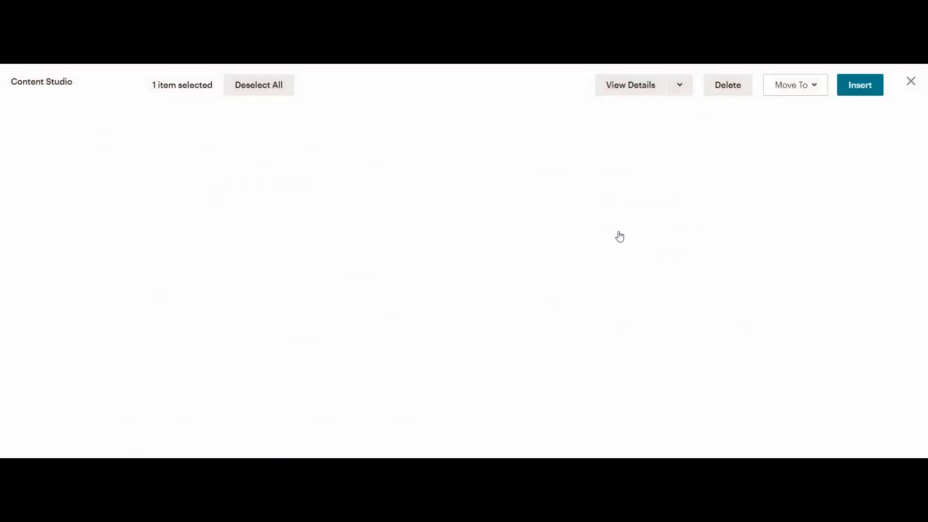
{"action": "left_click", "coordinate": [711, 213]}
{"action": "left_click", "coordinate": [858, 85]}
{"action": "scroll", "coordinate": [493, 317], "scroll_direction": "down", "scroll_amount": 5}
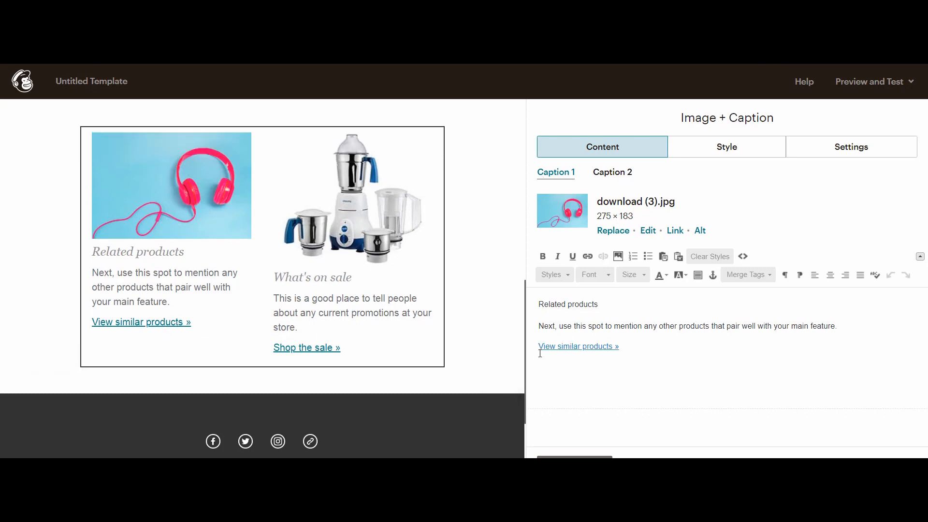
{"action": "left_click_drag", "start_coordinate": [626, 348], "coordinate": [538, 347]}
{"action": "left_click", "coordinate": [587, 256]}
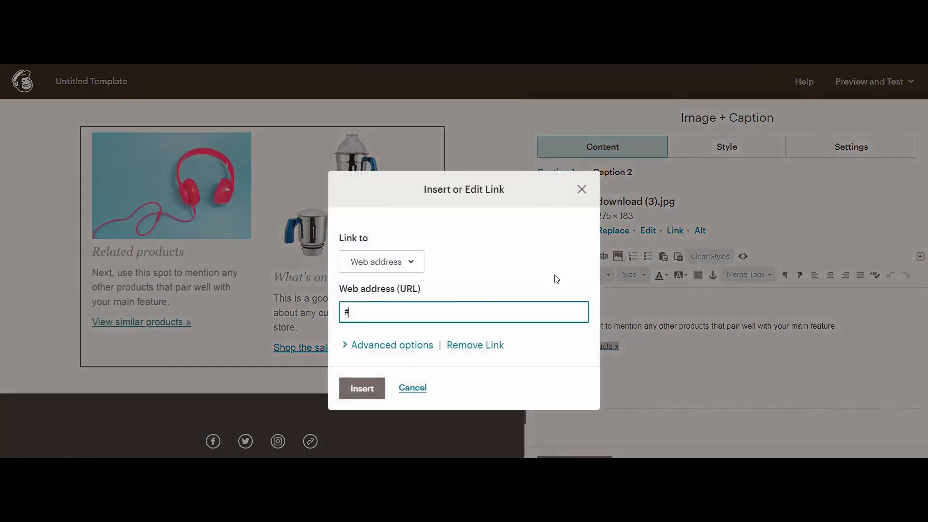
{"action": "type", "text": "www.dmmooc.in"}
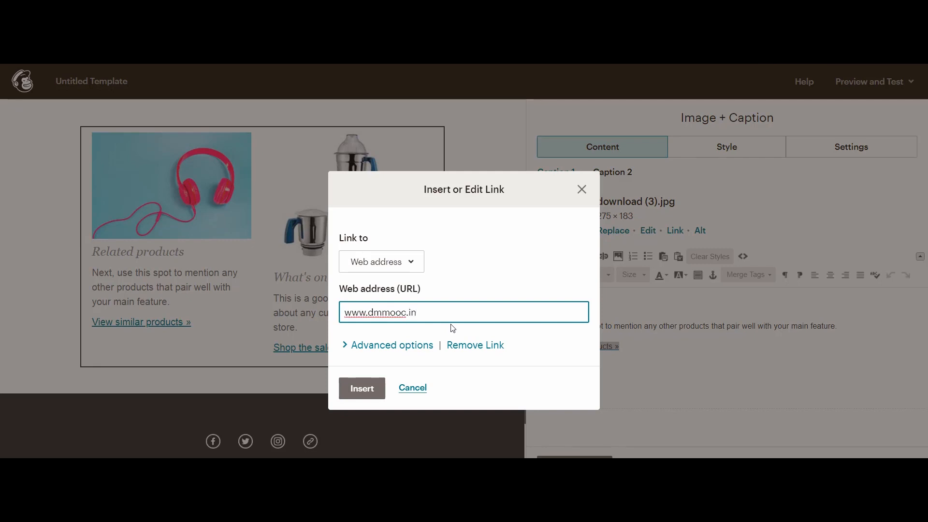
{"action": "left_click", "coordinate": [378, 397]}
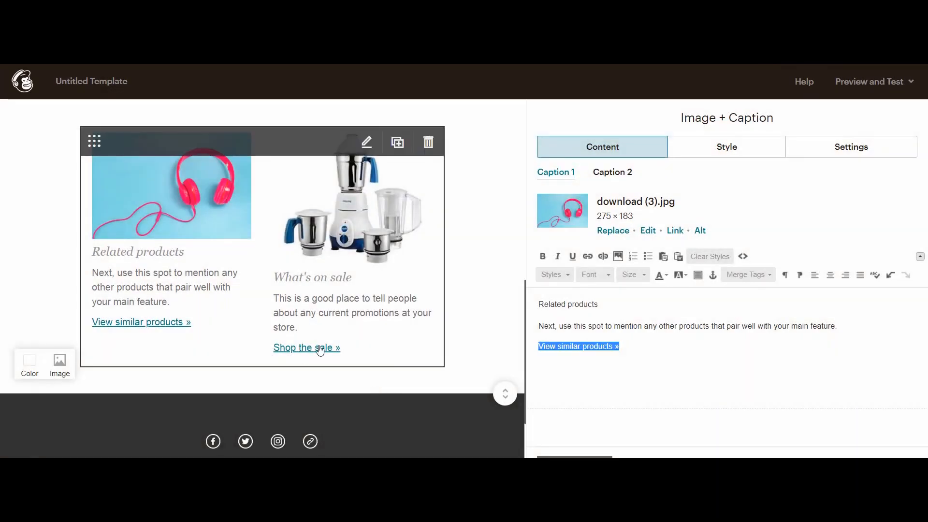
Point the "Shop the sale »" link in Caption 2 to the same dmmooc web address.
{"action": "left_click", "coordinate": [610, 173]}
{"action": "left_click_drag", "start_coordinate": [602, 352], "coordinate": [538, 355]}
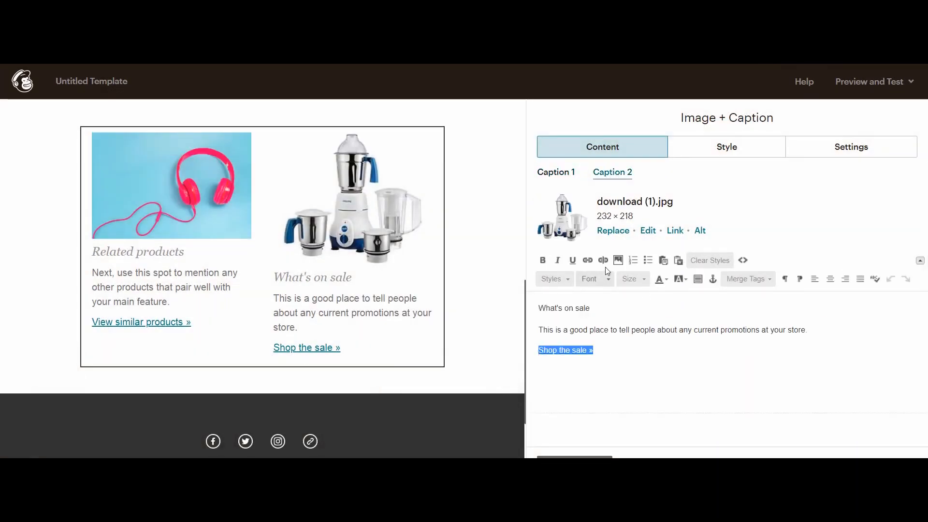
{"action": "left_click", "coordinate": [588, 261]}
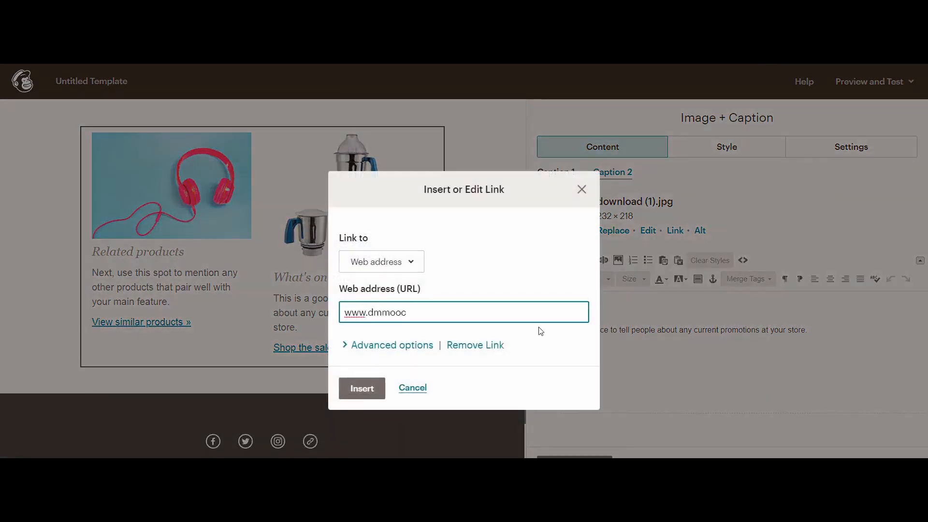
{"action": "left_click", "coordinate": [355, 392]}
Open the footer's Social Follow block, review its Facebook, Twitter, Instagram and Website links, and save and close it.
{"action": "scroll", "coordinate": [468, 387], "scroll_direction": "down", "scroll_amount": 3}
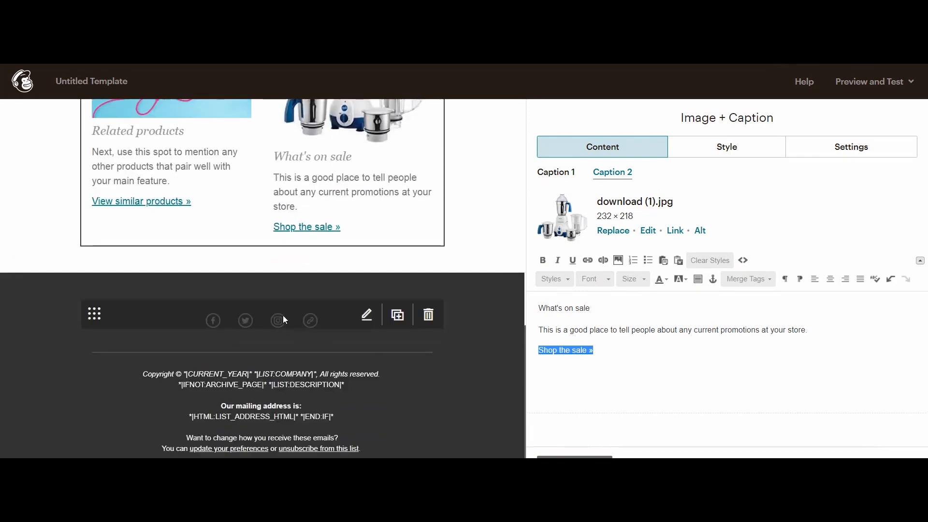
{"action": "left_click", "coordinate": [366, 314]}
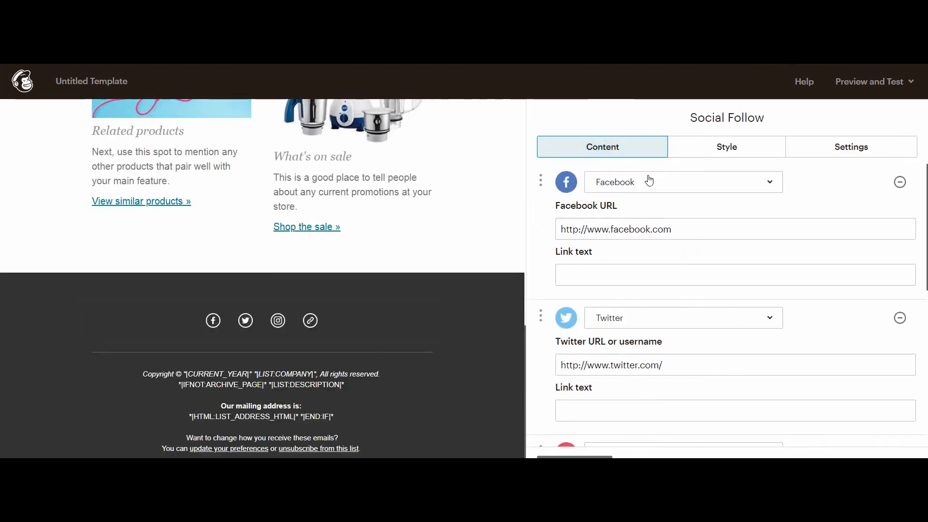
{"action": "scroll", "coordinate": [672, 385], "scroll_direction": "down", "scroll_amount": 2}
{"action": "scroll", "coordinate": [671, 385], "scroll_direction": "down", "scroll_amount": 4}
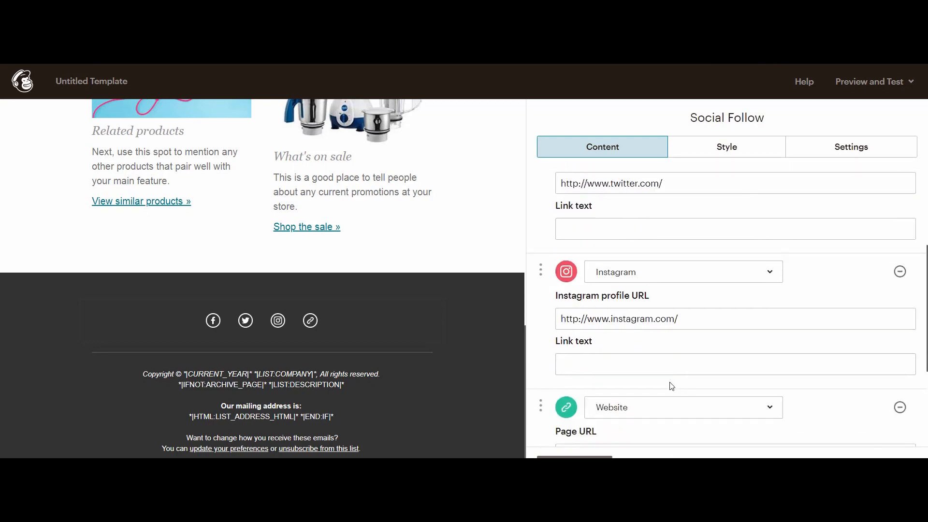
{"action": "scroll", "coordinate": [473, 398], "scroll_direction": "down", "scroll_amount": 1}
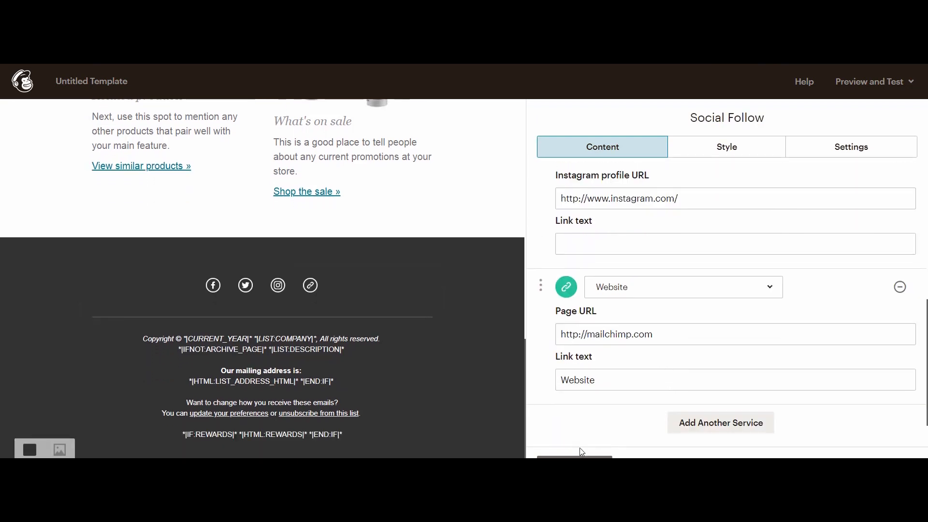
{"action": "left_click", "coordinate": [571, 462]}
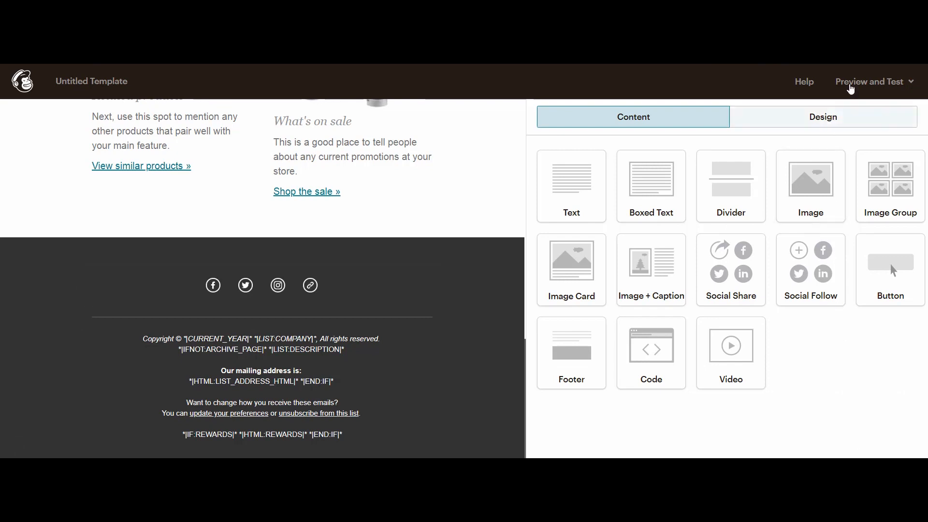
Preview the template as a desktop email, examine it from header to footer, and try its "View similar products »" link.
{"action": "left_click", "coordinate": [872, 90]}
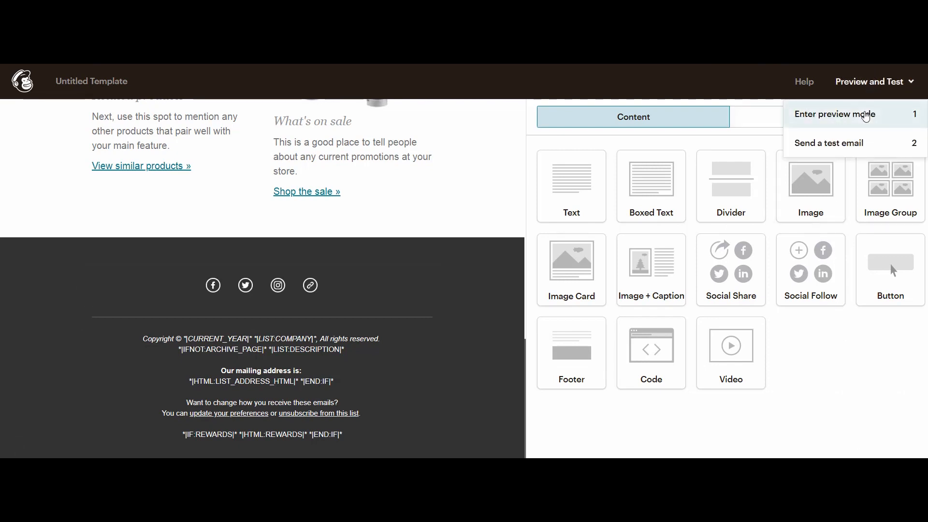
{"action": "left_click", "coordinate": [865, 117]}
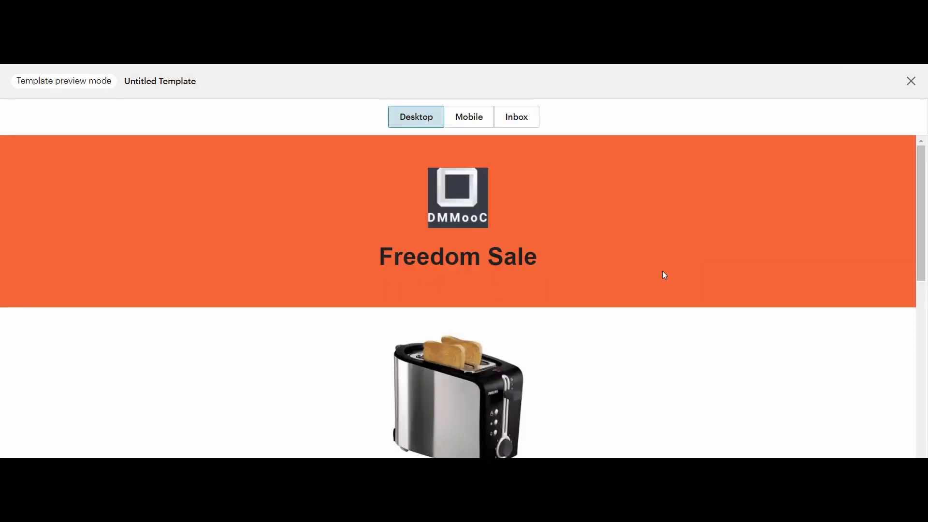
{"action": "scroll", "coordinate": [662, 272], "scroll_direction": "down", "scroll_amount": 7}
{"action": "scroll", "coordinate": [657, 268], "scroll_direction": "down", "scroll_amount": 1}
{"action": "scroll", "coordinate": [641, 280], "scroll_direction": "up", "scroll_amount": 2}
{"action": "scroll", "coordinate": [589, 304], "scroll_direction": "down", "scroll_amount": 4}
{"action": "right_click", "coordinate": [363, 363]}
{"action": "left_click", "coordinate": [370, 369]}
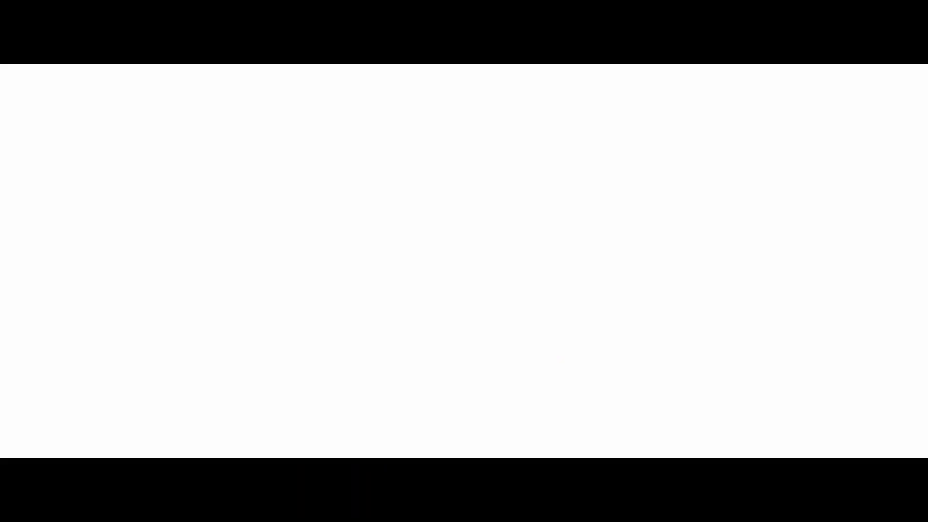
{"action": "scroll", "coordinate": [458, 296], "scroll_direction": "down", "scroll_amount": 3}
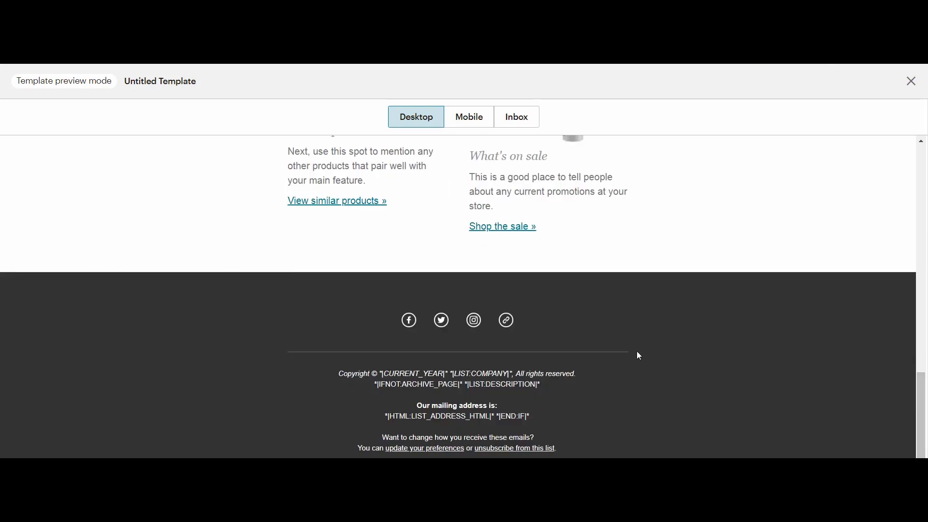
{"action": "scroll", "coordinate": [637, 353], "scroll_direction": "up", "scroll_amount": 10}
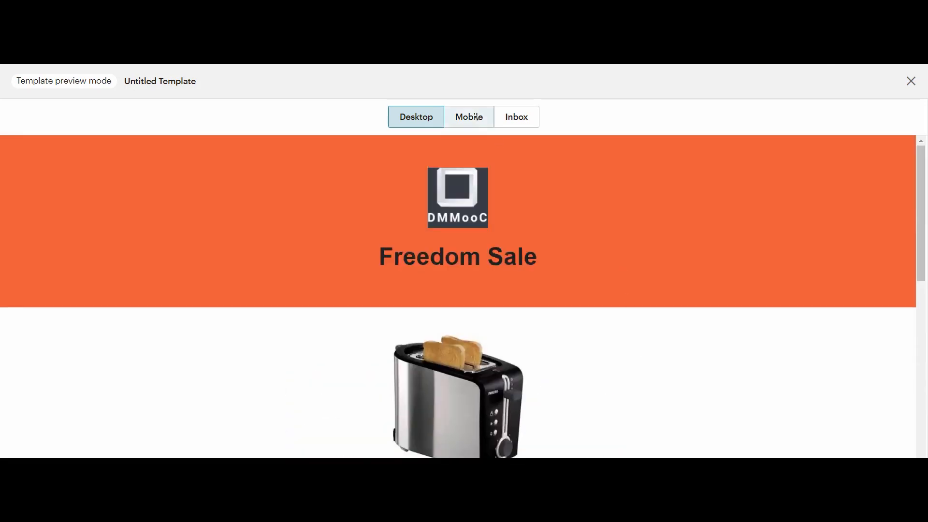
Check how the template looks in the mobile preview and exit preview mode.
{"action": "left_click", "coordinate": [477, 117]}
{"action": "left_click_drag", "start_coordinate": [557, 202], "coordinate": [639, 203]}
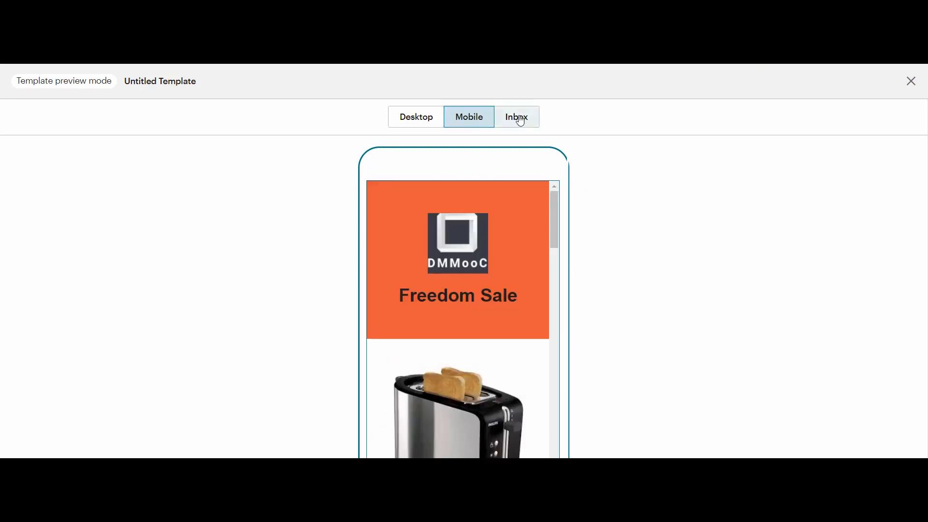
{"action": "left_click", "coordinate": [910, 82]}
Save the finished template under the name dmmooc2 and exit to the template list.
{"action": "left_click", "coordinate": [880, 443]}
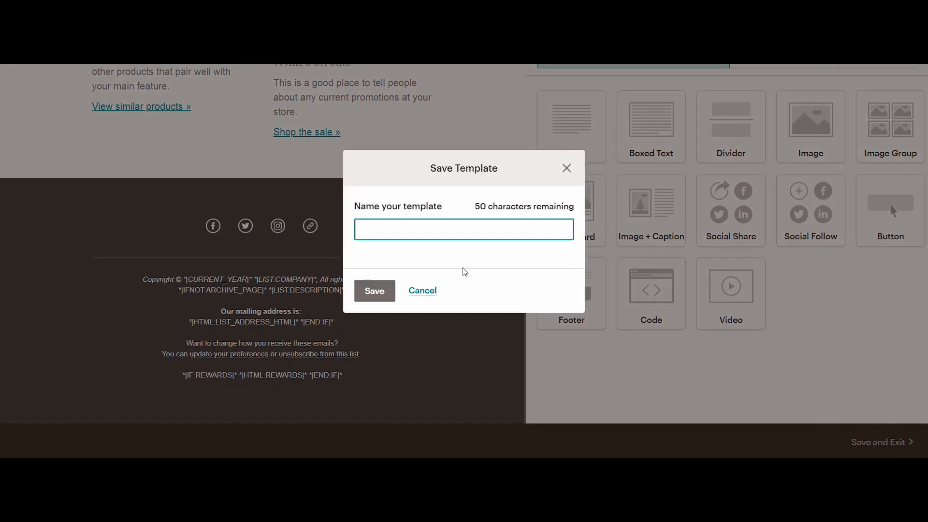
{"action": "type", "text": "dmmood2"}
{"action": "key", "text": "Return"}
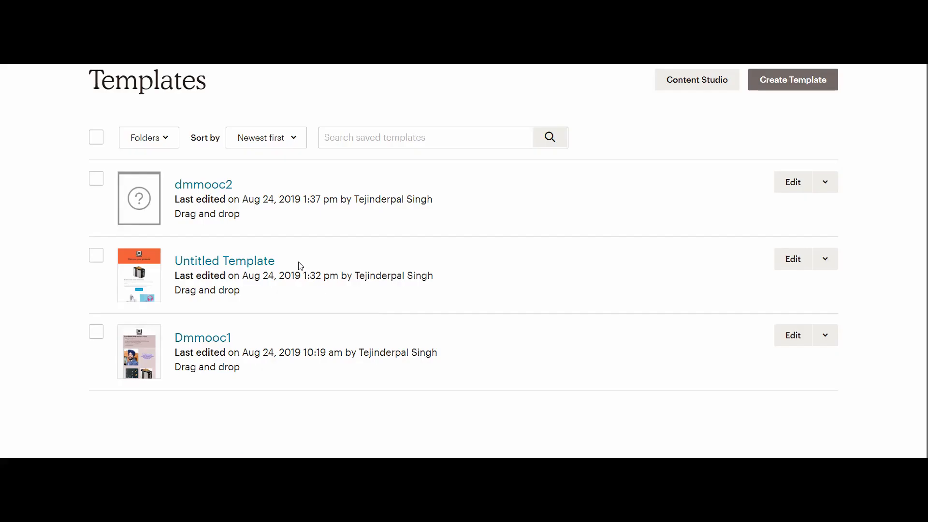
Start creating another template and look over the featured starting layouts.
{"action": "left_click", "coordinate": [810, 78]}
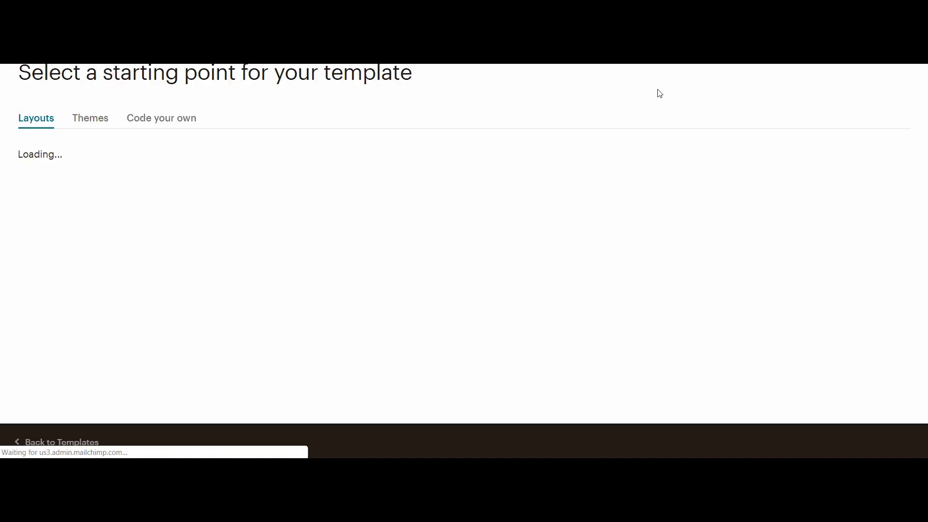
{"action": "scroll", "coordinate": [514, 158], "scroll_direction": "down", "scroll_amount": 2}
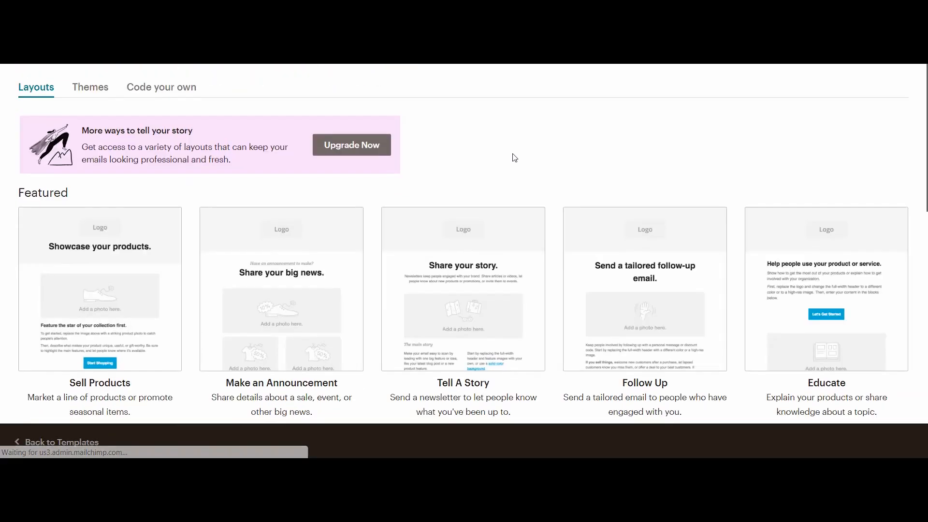
{"action": "scroll", "coordinate": [515, 158], "scroll_direction": "up", "scroll_amount": 2}
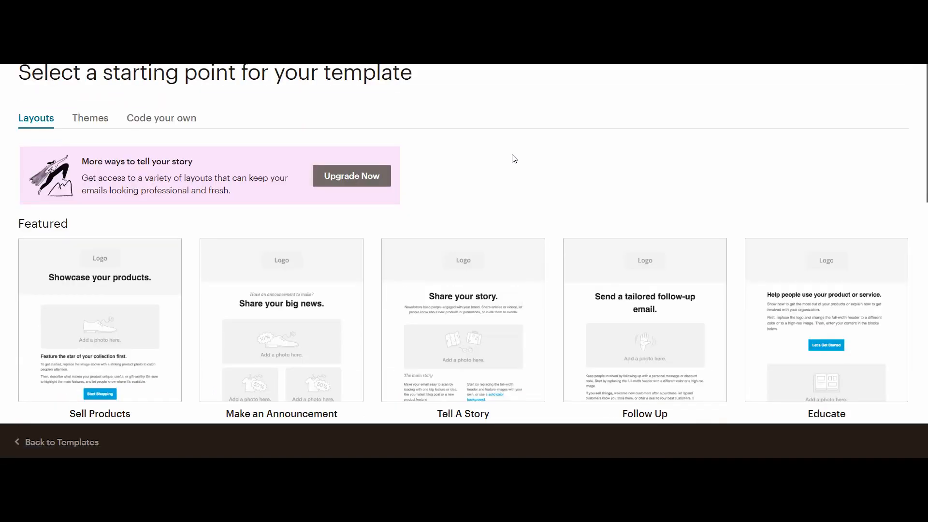
Browse the ready-made themes and their category list, and start the new template from the Appointment Reminder theme.
{"action": "left_click", "coordinate": [87, 121]}
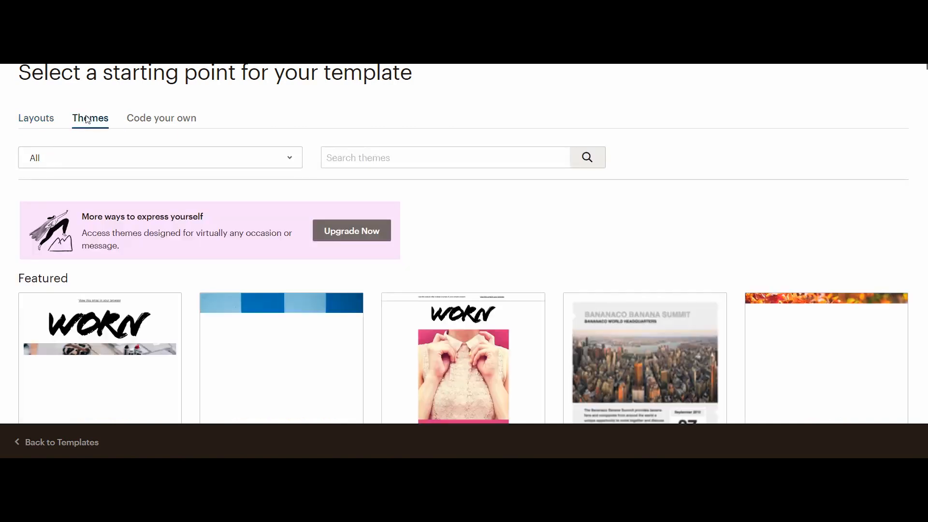
{"action": "middle_click", "coordinate": [446, 202]}
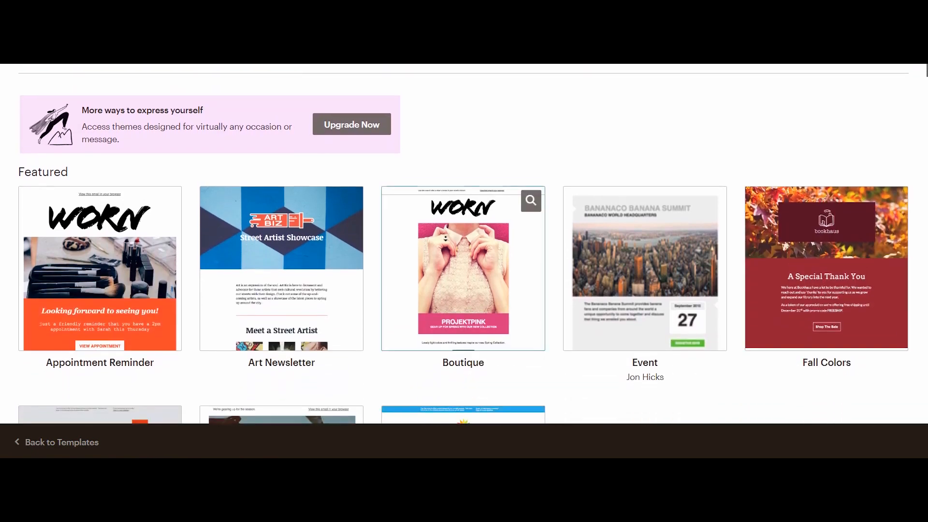
{"action": "middle_click", "coordinate": [445, 237]}
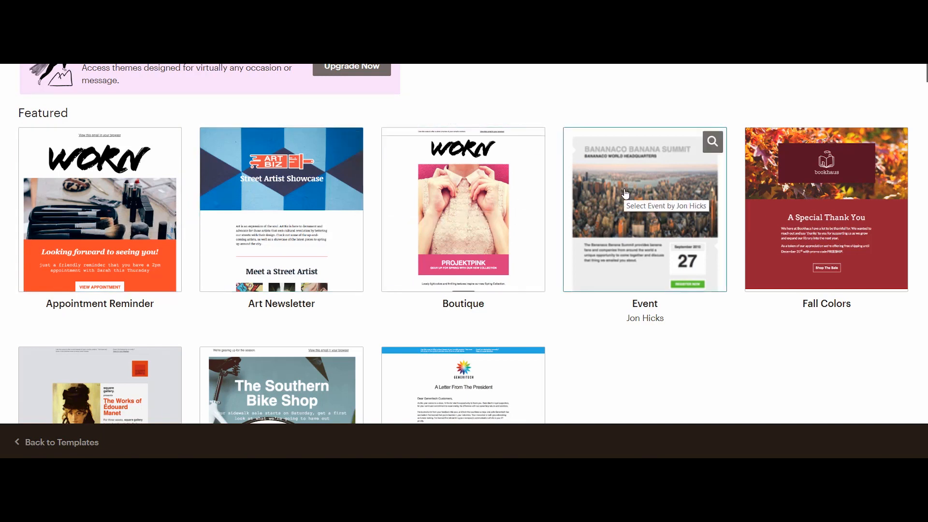
{"action": "scroll", "coordinate": [626, 193], "scroll_direction": "down", "scroll_amount": 3}
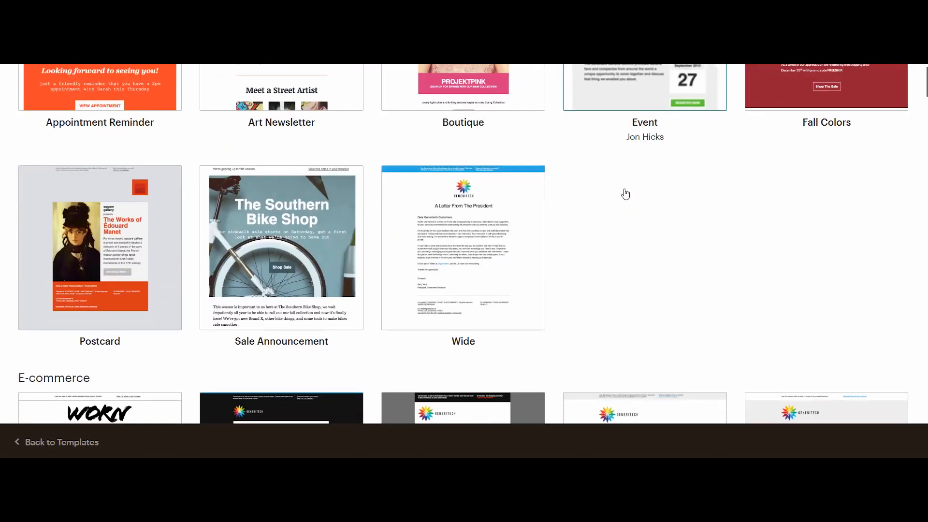
{"action": "scroll", "coordinate": [625, 193], "scroll_direction": "down", "scroll_amount": 2}
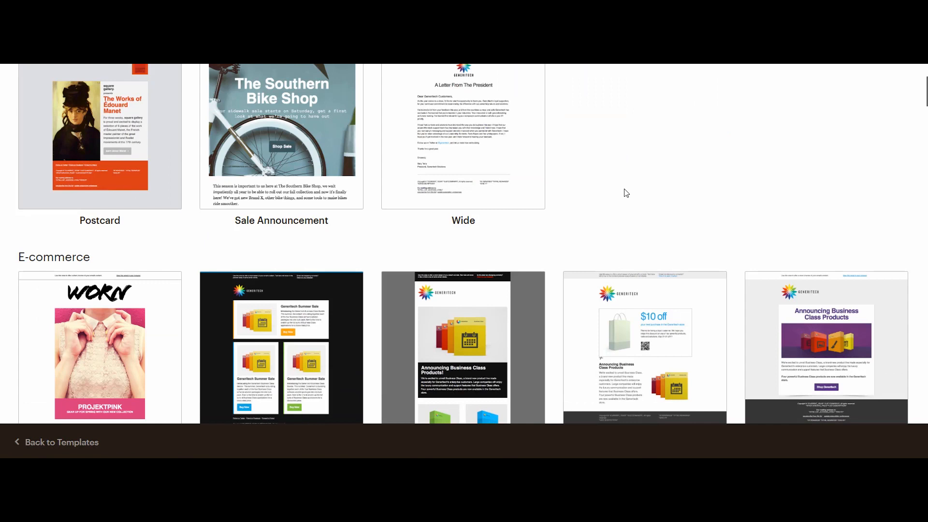
{"action": "scroll", "coordinate": [626, 193], "scroll_direction": "up", "scroll_amount": 6}
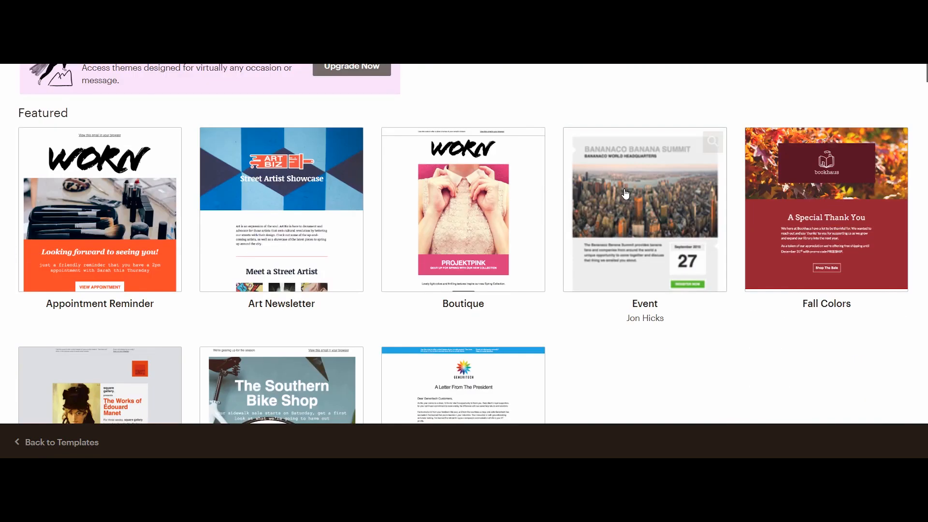
{"action": "scroll", "coordinate": [609, 192], "scroll_direction": "up", "scroll_amount": 1}
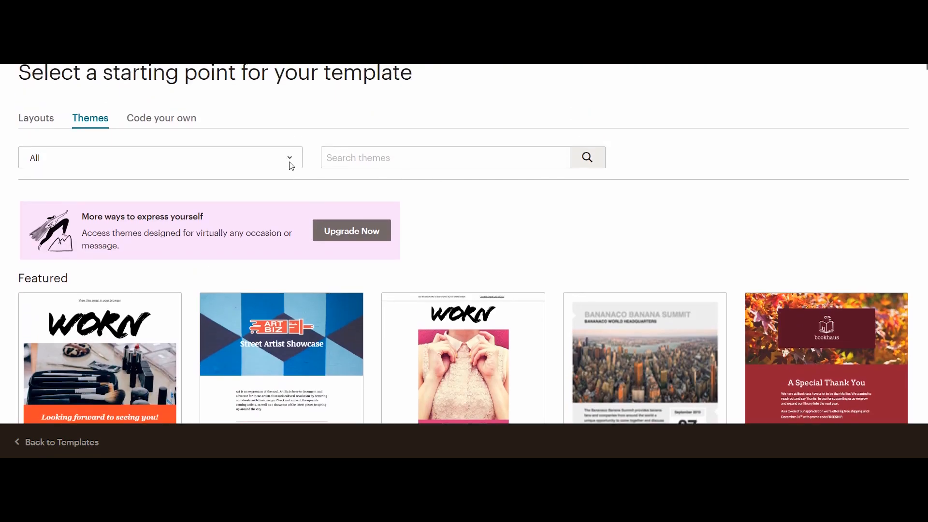
{"action": "left_click", "coordinate": [290, 163]}
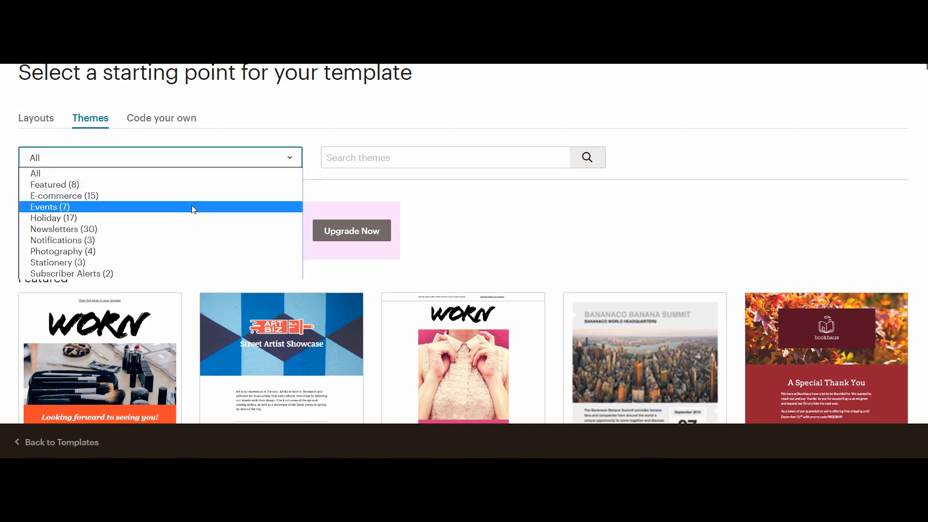
{"action": "scroll", "coordinate": [175, 196], "scroll_direction": "down", "scroll_amount": 3}
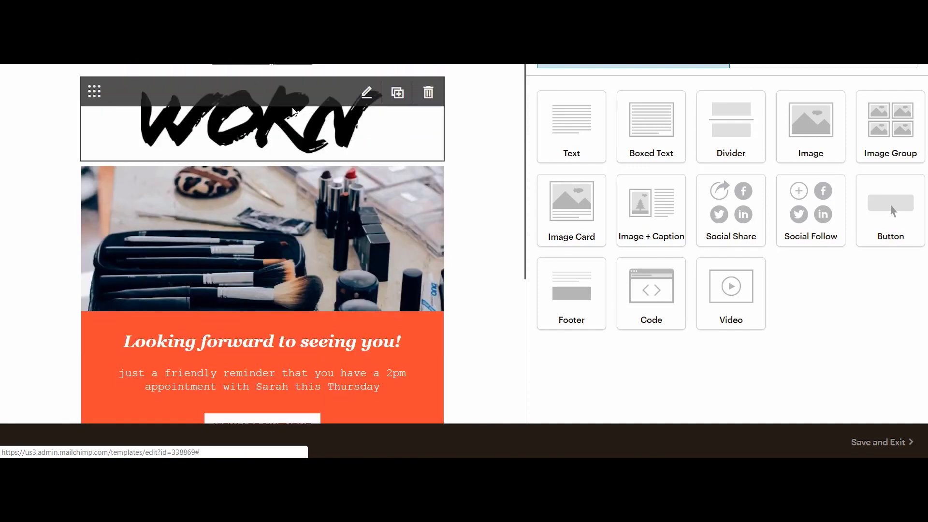
Inspect the editing options of the WORN logo, makeup photo and "Looking forward to seeing you!" text blocks, and close the block editor.
{"action": "left_click", "coordinate": [366, 95]}
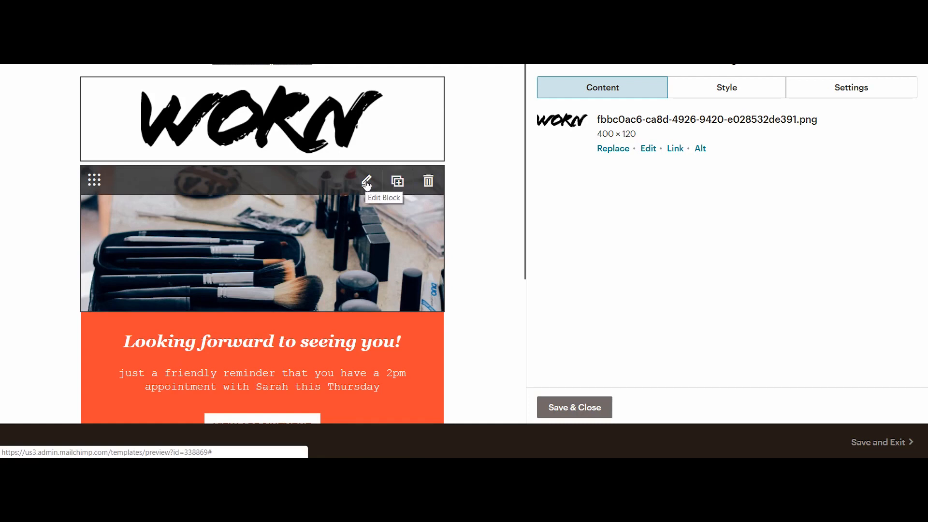
{"action": "left_click", "coordinate": [366, 183]}
{"action": "scroll", "coordinate": [366, 182], "scroll_direction": "down", "scroll_amount": 3}
{"action": "left_click", "coordinate": [366, 206]}
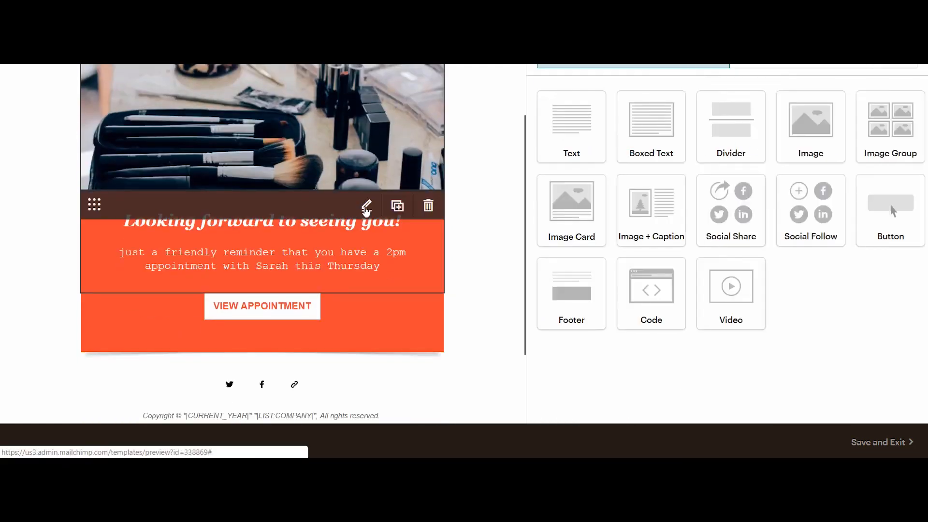
{"action": "scroll", "coordinate": [412, 280], "scroll_direction": "down", "scroll_amount": 1}
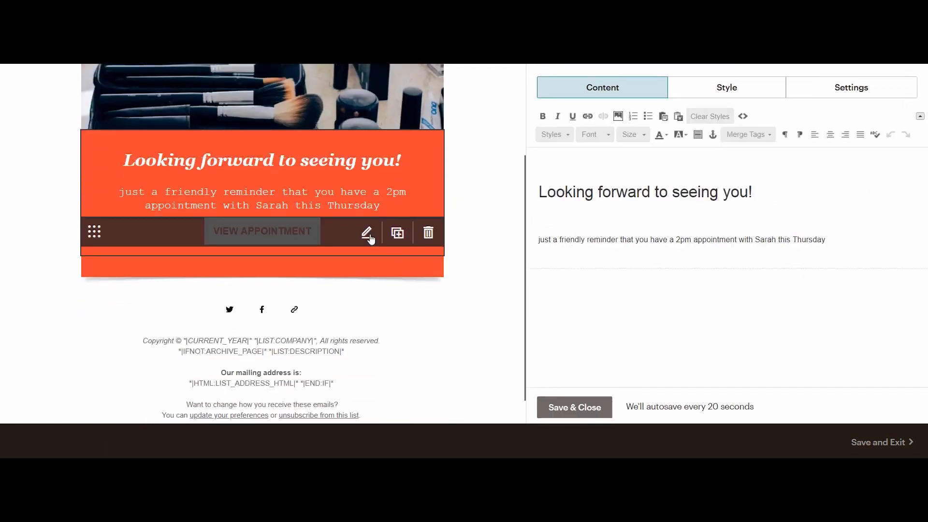
{"action": "left_click", "coordinate": [575, 407]}
Save the Appointment Reminder template under the name 3 and exit to the template list.
{"action": "left_click", "coordinate": [859, 437]}
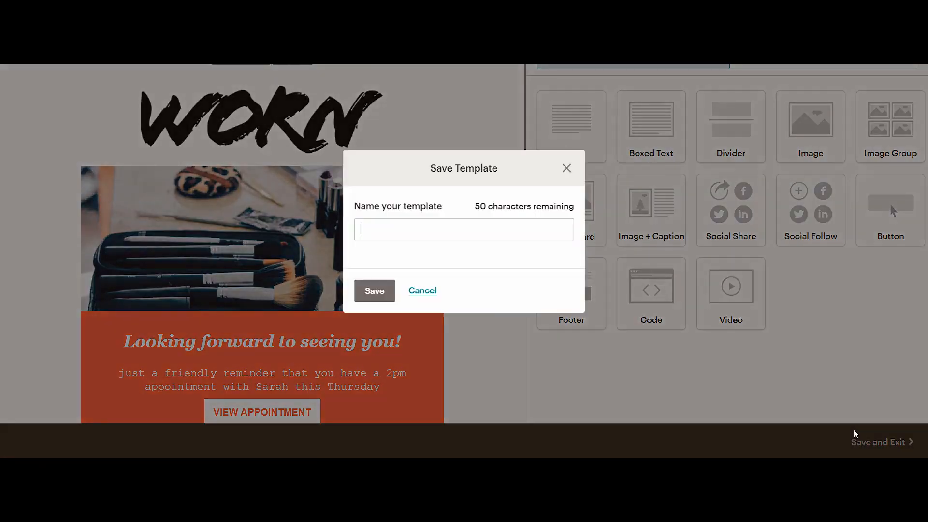
{"action": "type", "text": "3"}
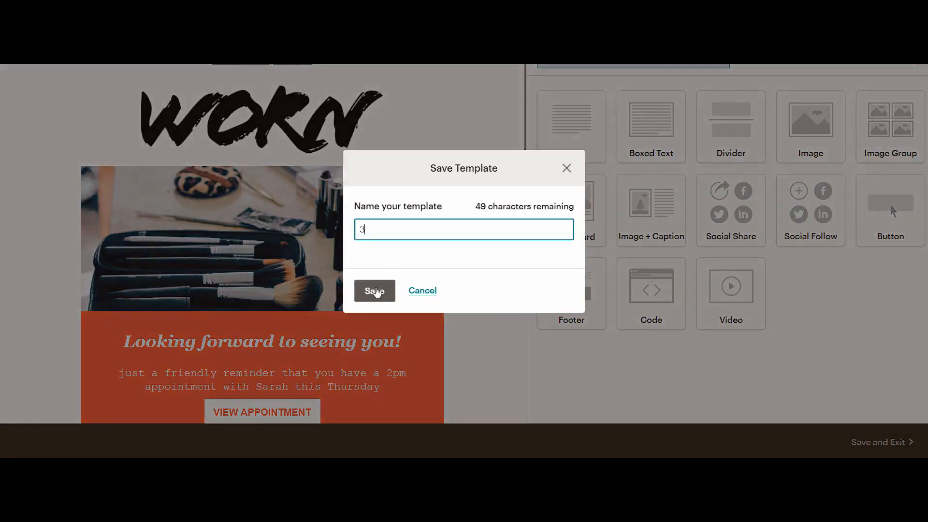
{"action": "left_click", "coordinate": [374, 291]}
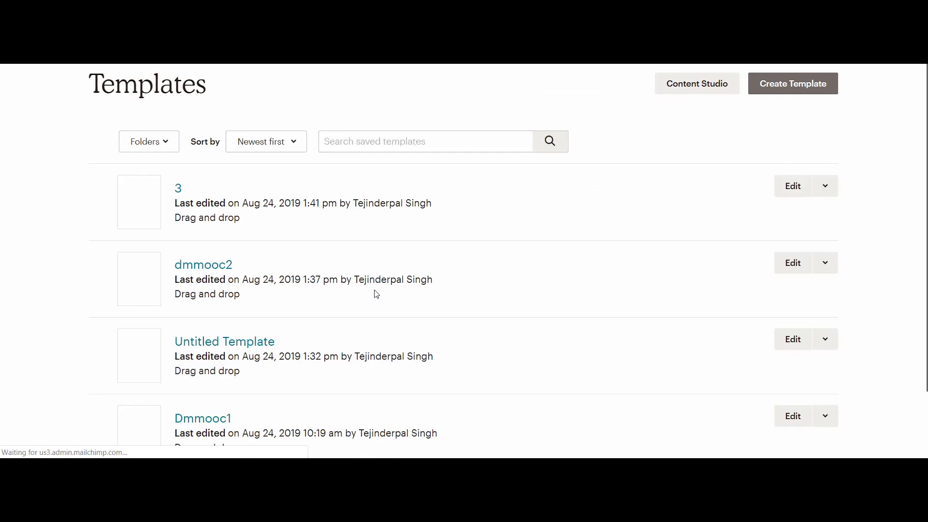
Open the Content Studio and upload the PDF file Transcription_ mooc from the computer.
{"action": "scroll", "coordinate": [224, 159], "scroll_direction": "down", "scroll_amount": 1}
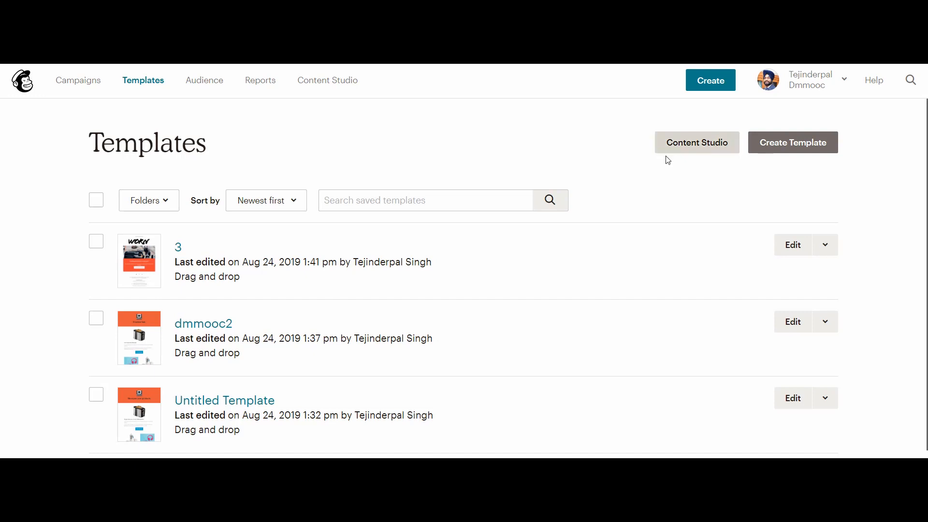
{"action": "left_click", "coordinate": [688, 148]}
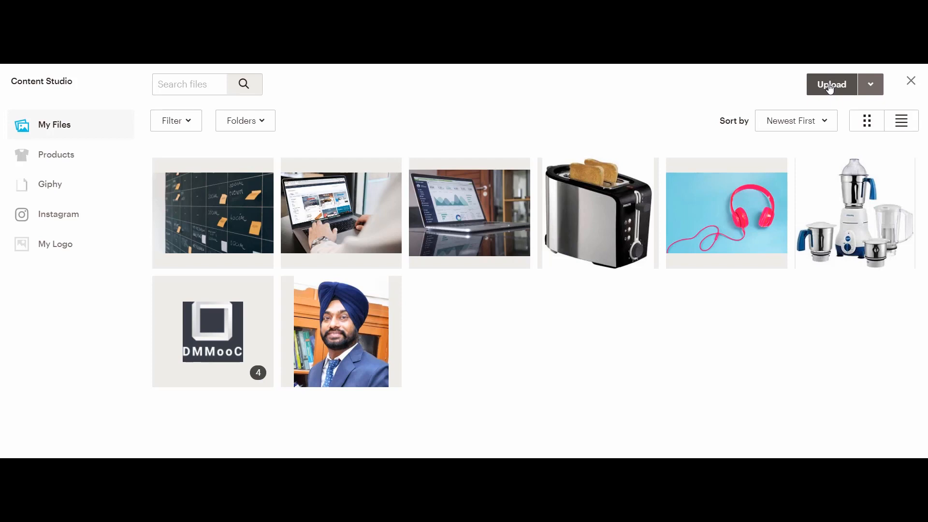
{"action": "left_click", "coordinate": [869, 87]}
{"action": "left_click", "coordinate": [869, 88]}
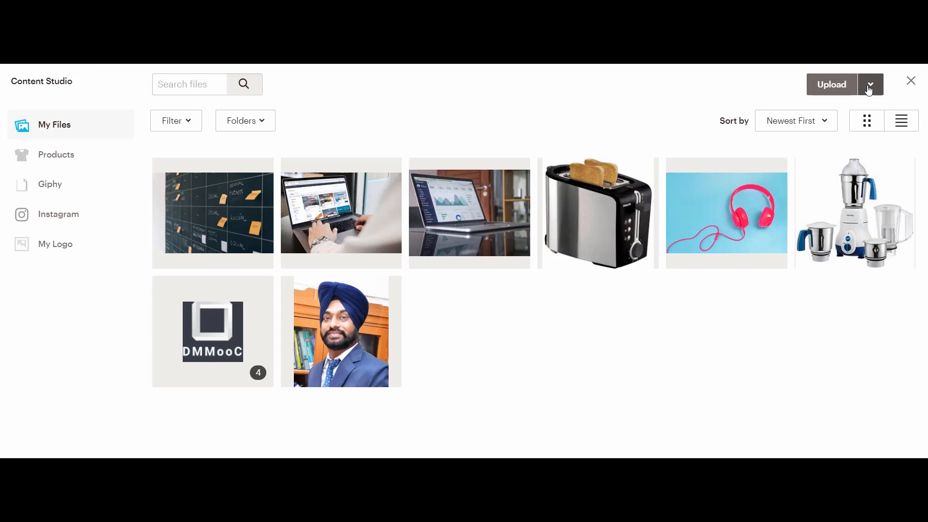
{"action": "left_click", "coordinate": [839, 88]}
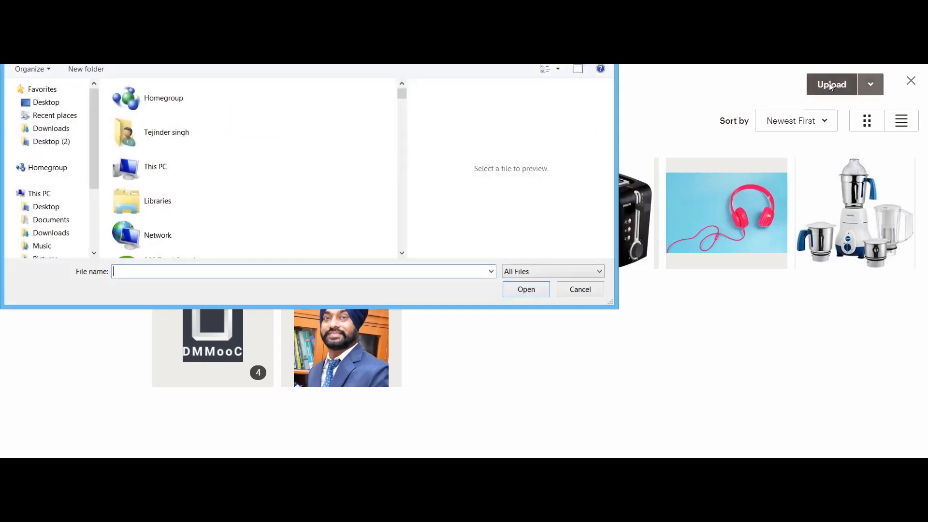
{"action": "left_click_drag", "start_coordinate": [402, 97], "coordinate": [401, 221]}
{"action": "left_click", "coordinate": [251, 205]}
{"action": "scroll", "coordinate": [309, 171], "scroll_direction": "down", "scroll_amount": 3}
{"action": "scroll", "coordinate": [300, 161], "scroll_direction": "up", "scroll_amount": 2}
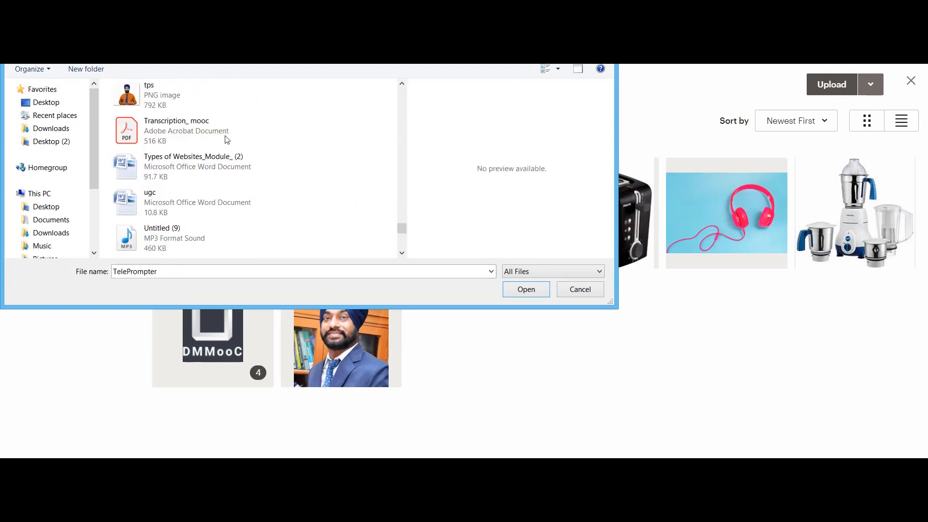
{"action": "left_click", "coordinate": [194, 125]}
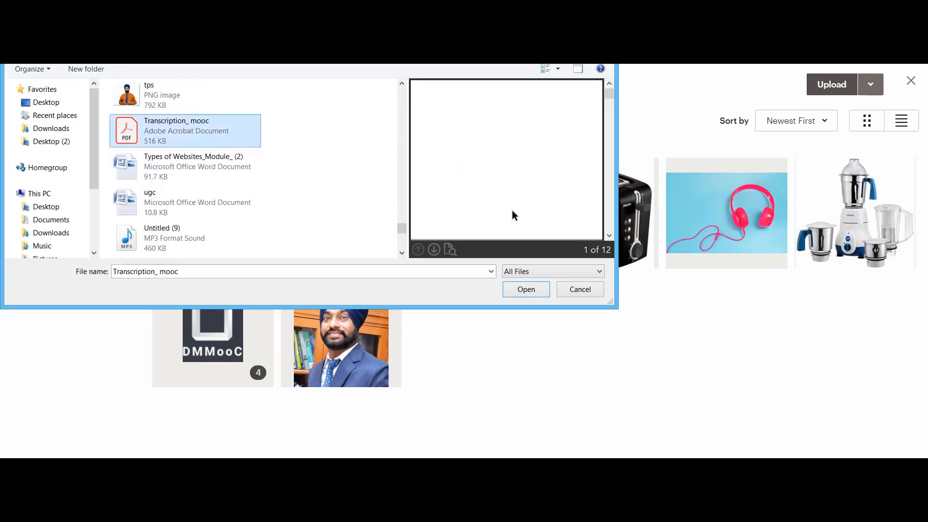
{"action": "left_click", "coordinate": [526, 289]}
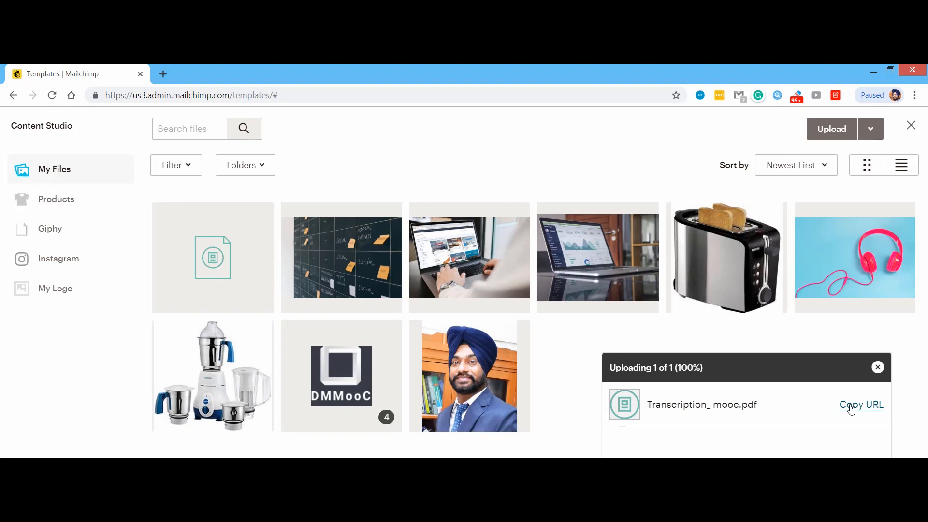
Open the uploaded PDF's gallery URL in a new browser tab, skim its first page, and return to the Content Studio.
{"action": "left_click", "coordinate": [161, 73]}
{"action": "type", "text": "https://gallery.mailchimp.com/064734060c62bb8973b0e3e3f/files/28037f2f-1969-4f76-9762-f7461f1b1c12/Transcription__mooc.pdf"}
{"action": "key", "text": "Return"}
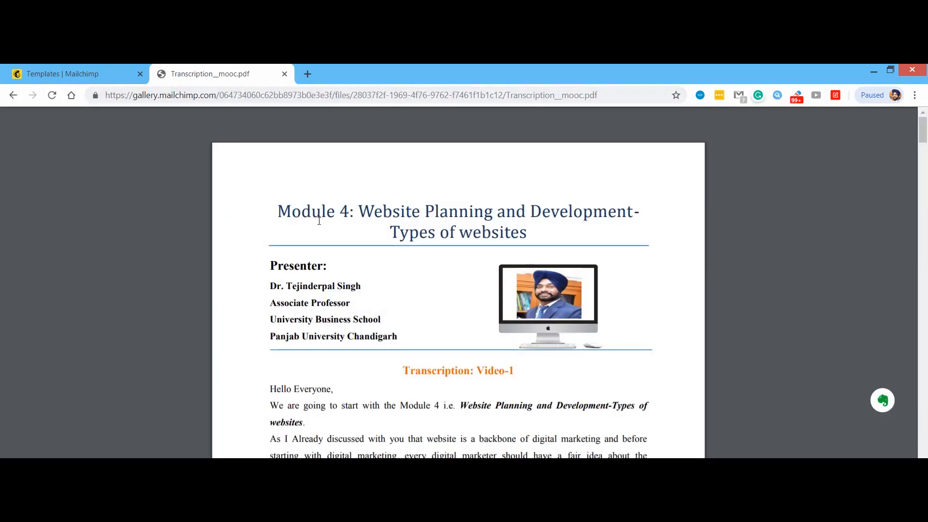
{"action": "scroll", "coordinate": [315, 199], "scroll_direction": "down", "scroll_amount": 4}
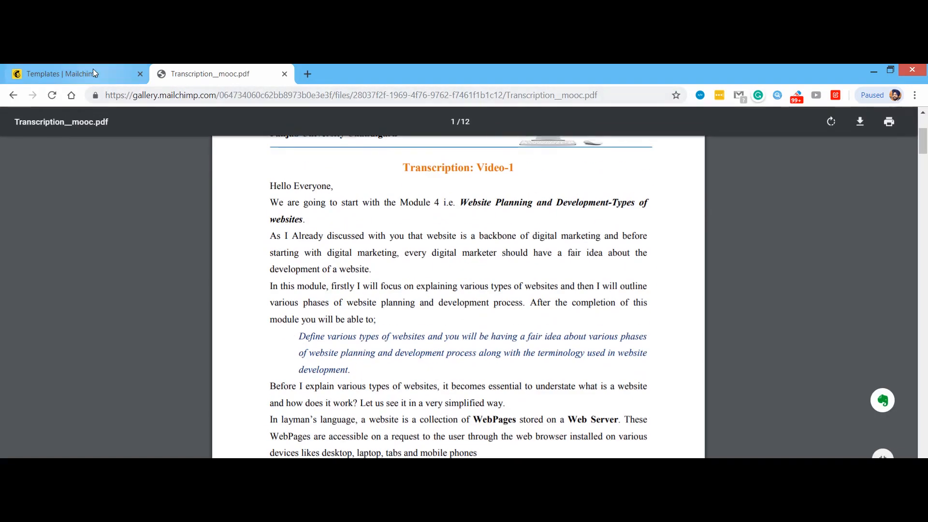
{"action": "left_click", "coordinate": [73, 74]}
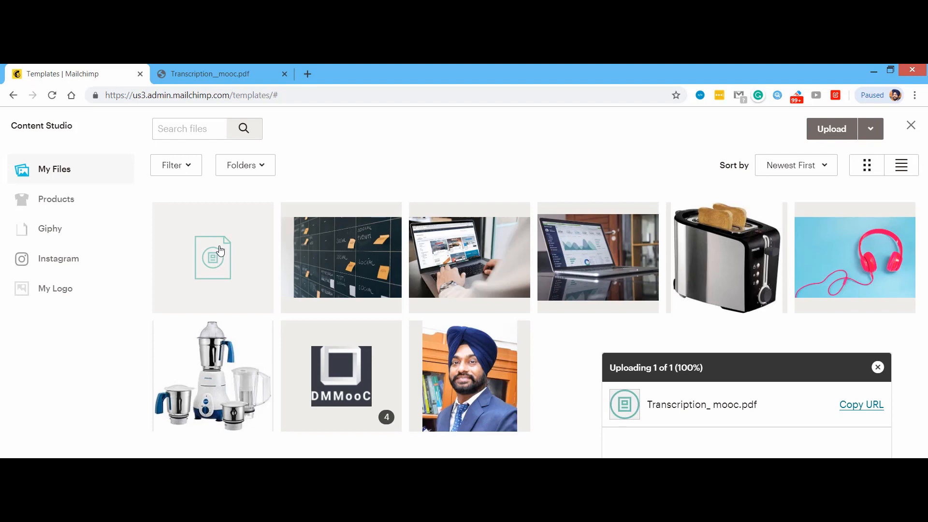
Dismiss the upload notice and look over the Products and Giphy sections of the Content Studio.
{"action": "left_click", "coordinate": [56, 198]}
{"action": "left_click", "coordinate": [877, 367]}
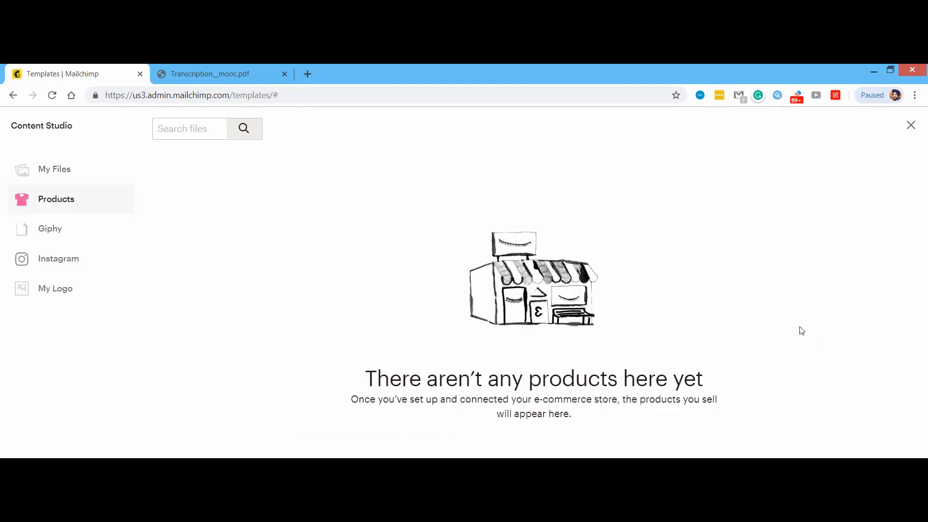
{"action": "left_click_drag", "start_coordinate": [369, 373], "coordinate": [717, 383]}
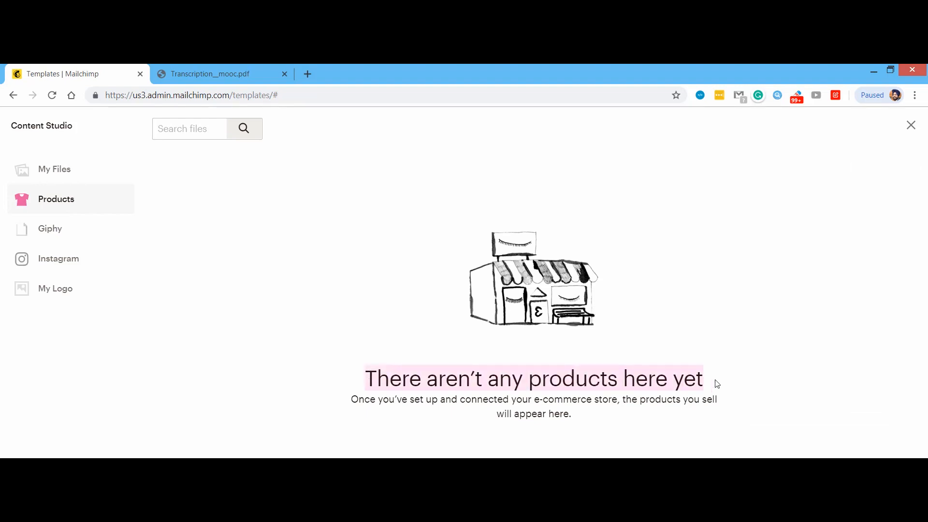
{"action": "left_click_drag", "start_coordinate": [620, 401], "coordinate": [625, 416]}
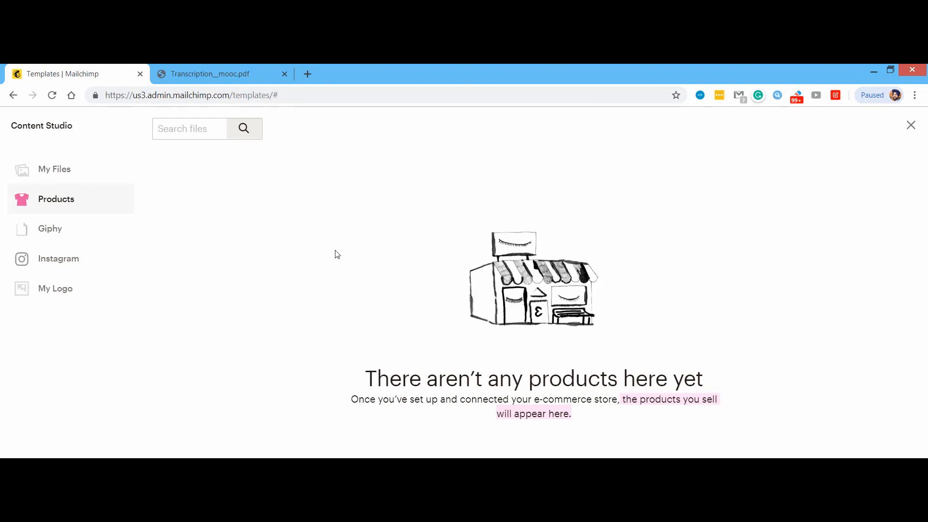
{"action": "left_click", "coordinate": [50, 230]}
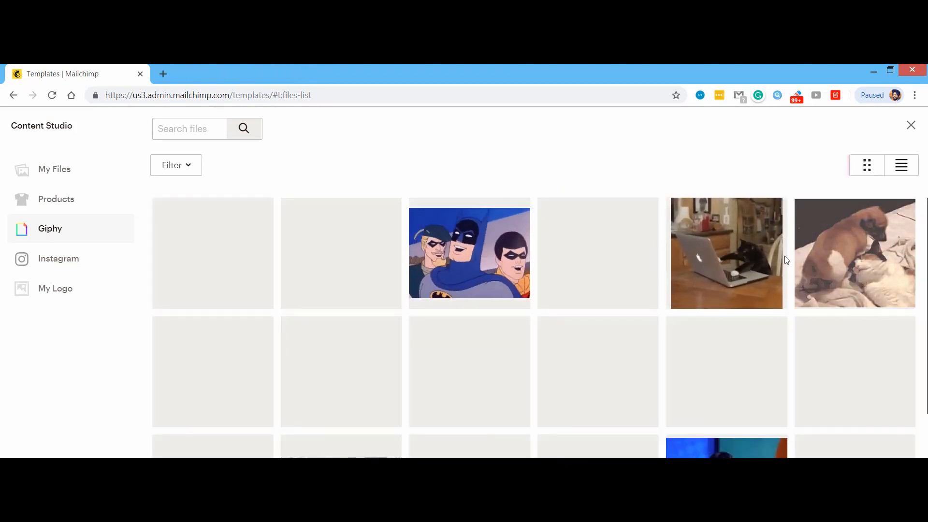
Sync Instagram posts to the Content Studio by authorizing Mailchimp's access through the Facebook account.
{"action": "left_click", "coordinate": [57, 259]}
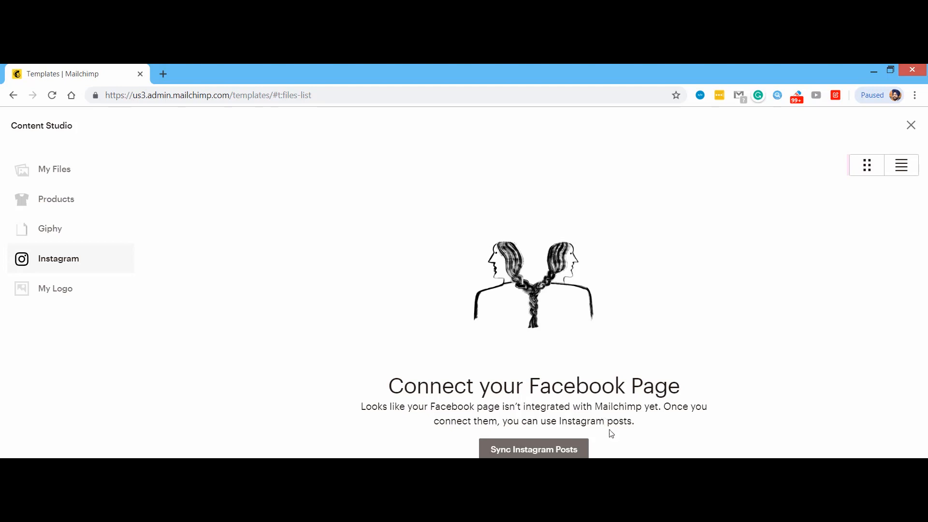
{"action": "left_click", "coordinate": [554, 451]}
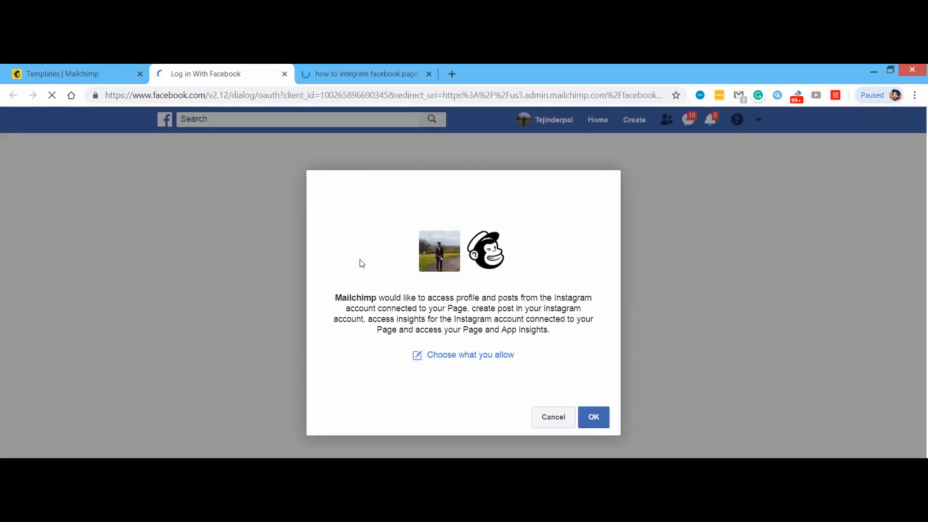
{"action": "left_click", "coordinate": [594, 418]}
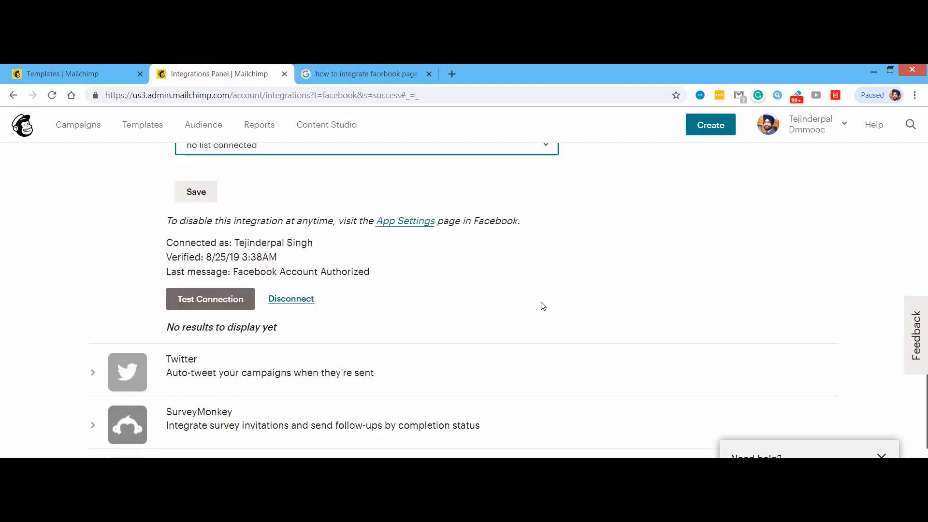
Test the Facebook connection, review the integration page, and return to the Instagram section of the Content Studio.
{"action": "left_click", "coordinate": [220, 302]}
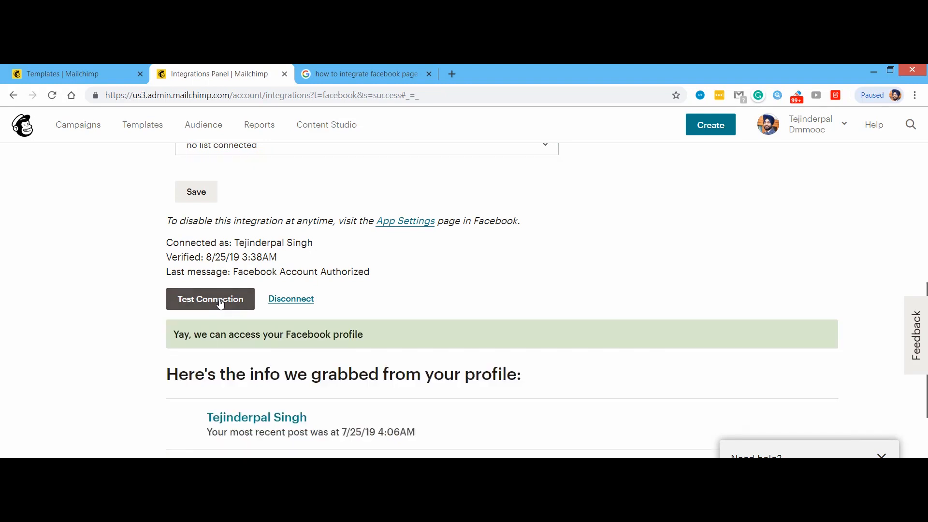
{"action": "left_click_drag", "start_coordinate": [174, 336], "coordinate": [364, 333]}
{"action": "scroll", "coordinate": [372, 330], "scroll_direction": "down", "scroll_amount": 1}
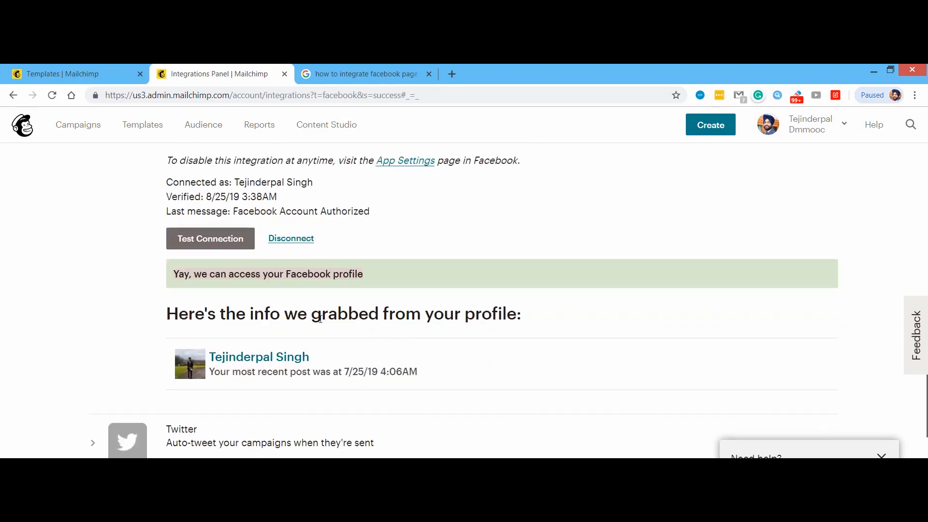
{"action": "scroll", "coordinate": [321, 321], "scroll_direction": "up", "scroll_amount": 8}
{"action": "scroll", "coordinate": [334, 323], "scroll_direction": "up", "scroll_amount": 1}
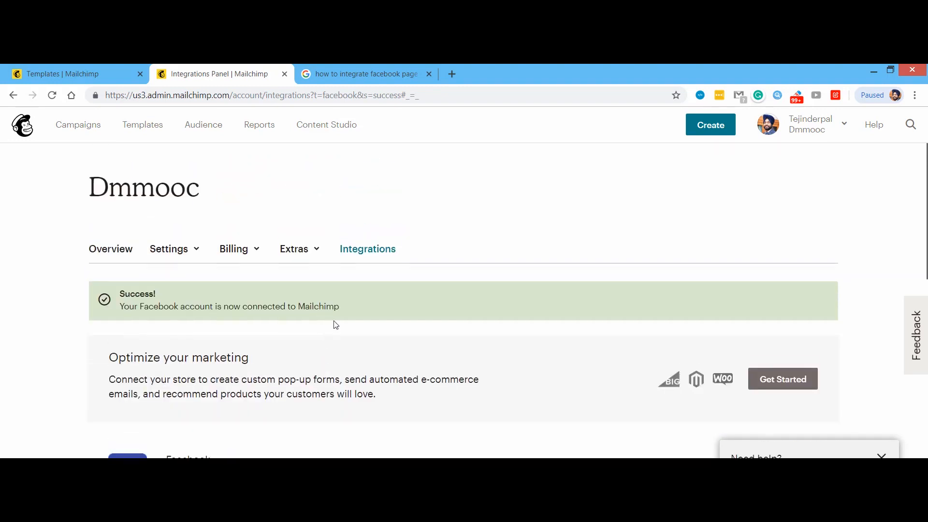
{"action": "left_click", "coordinate": [96, 75]}
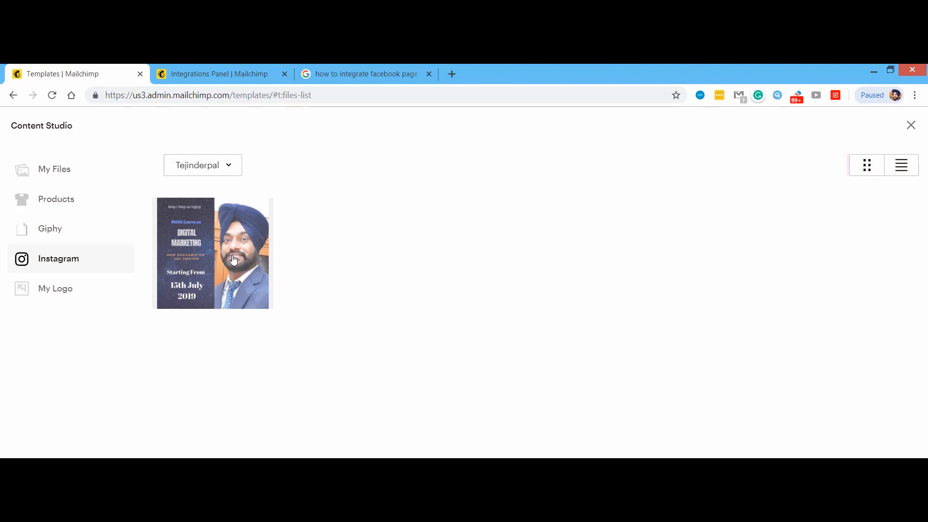
Check the My Logo section and set the DMMooC image from My Files as the default logo.
{"action": "left_click", "coordinate": [62, 293]}
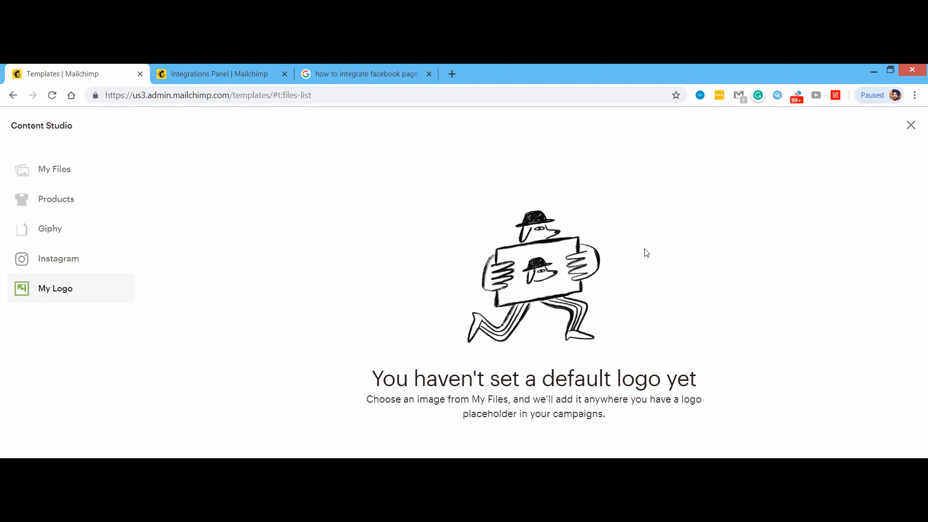
{"action": "left_click", "coordinate": [59, 176]}
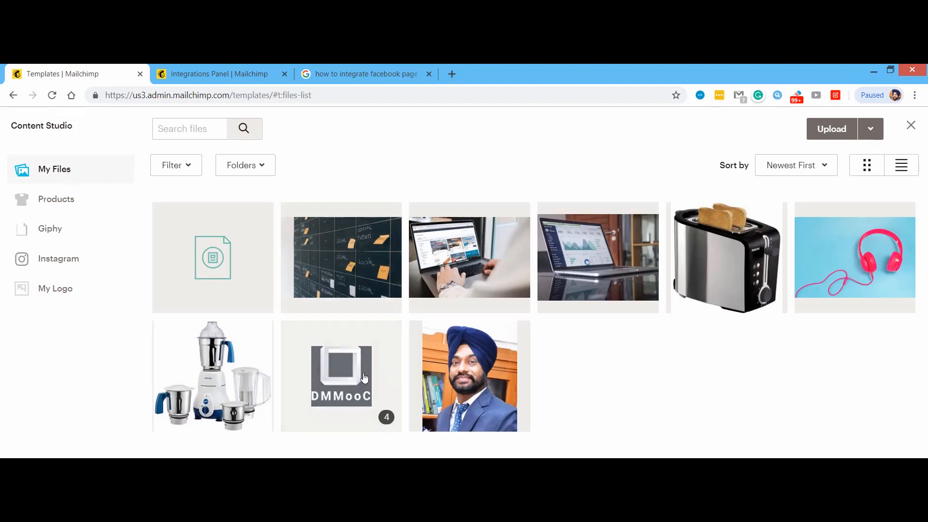
{"action": "left_click", "coordinate": [363, 377]}
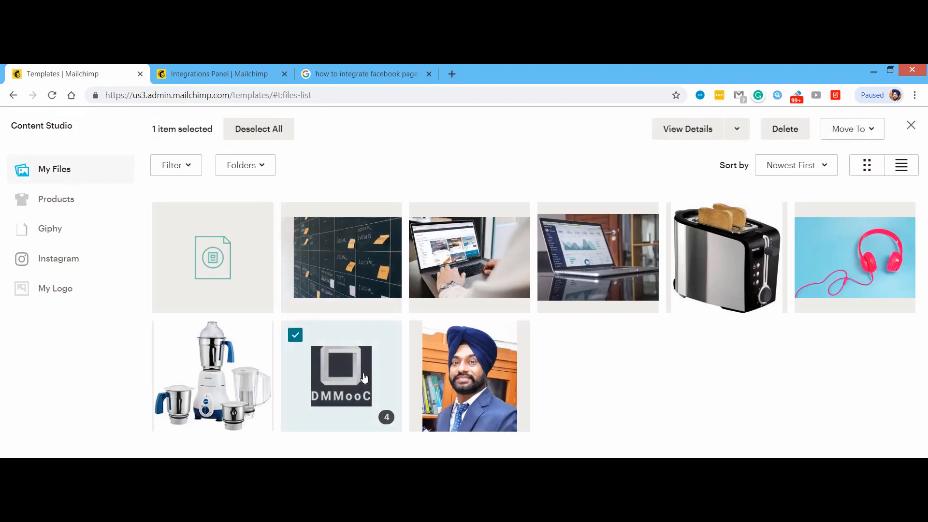
{"action": "left_click", "coordinate": [738, 133]}
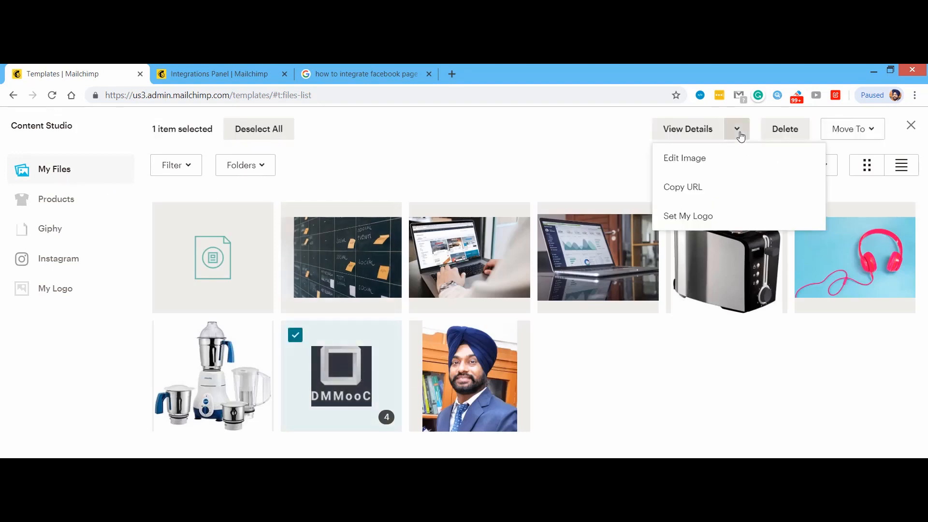
{"action": "left_click", "coordinate": [687, 218]}
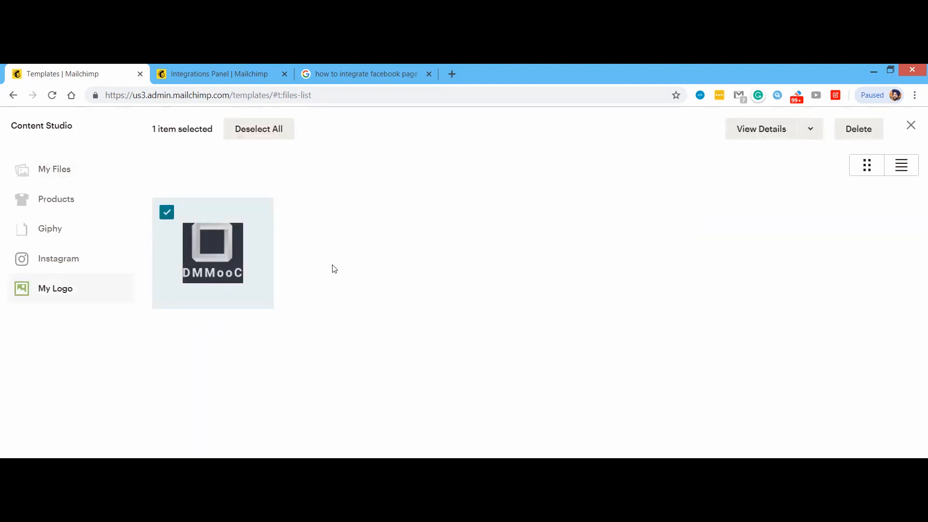
Return to My Files, look at the available folders and folder options, and close the list.
{"action": "left_click", "coordinate": [59, 175]}
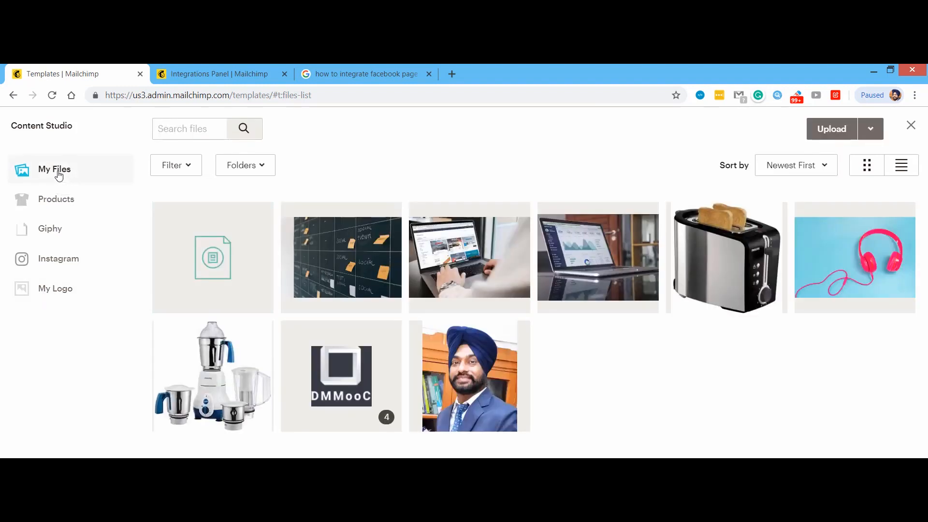
{"action": "left_click", "coordinate": [245, 170]}
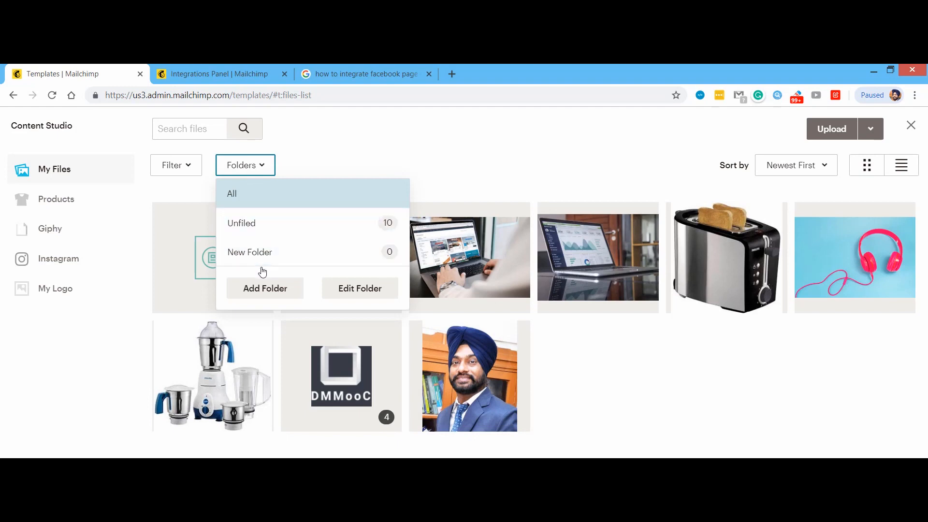
{"action": "left_click", "coordinate": [634, 397]}
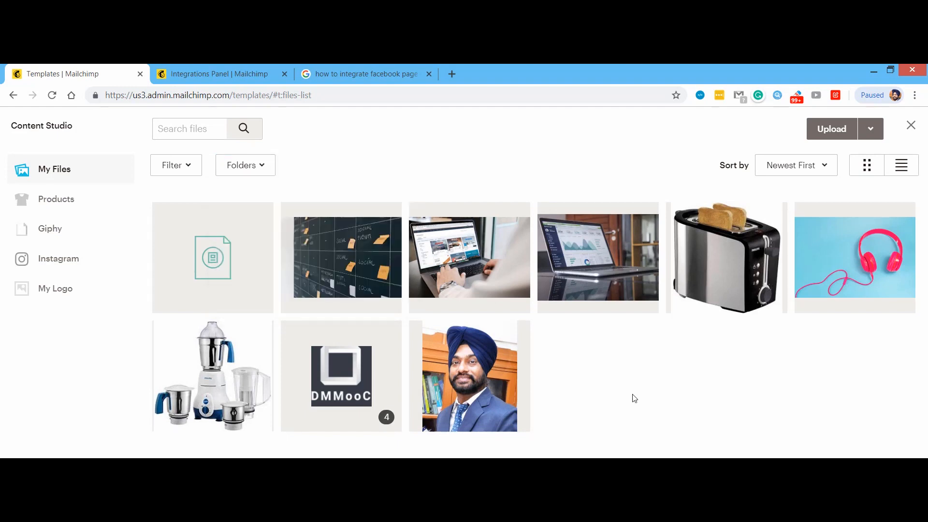